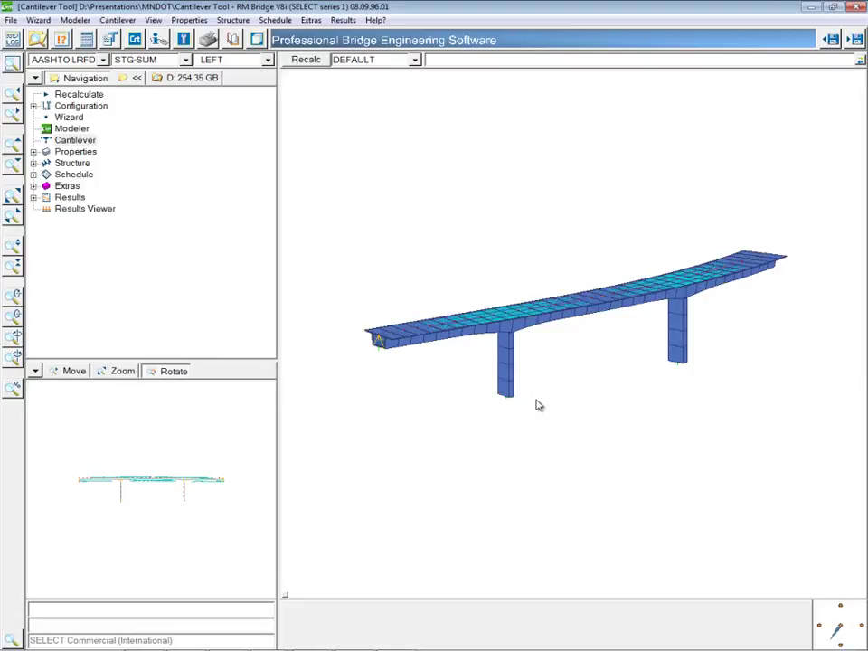
Step: Hide the element bodies and cross sections in the 3D view so that the bridge's tendons can be inspected
{"action": "mouse_move", "coordinate": [546, 420]}
{"action": "left_mouse_down"}
{"action": "mouse_move", "coordinate": [559, 432]}
{"action": "mouse_move", "coordinate": [432, 281]}
{"action": "left_mouse_up"}
{"action": "right_click", "coordinate": [431, 282]}
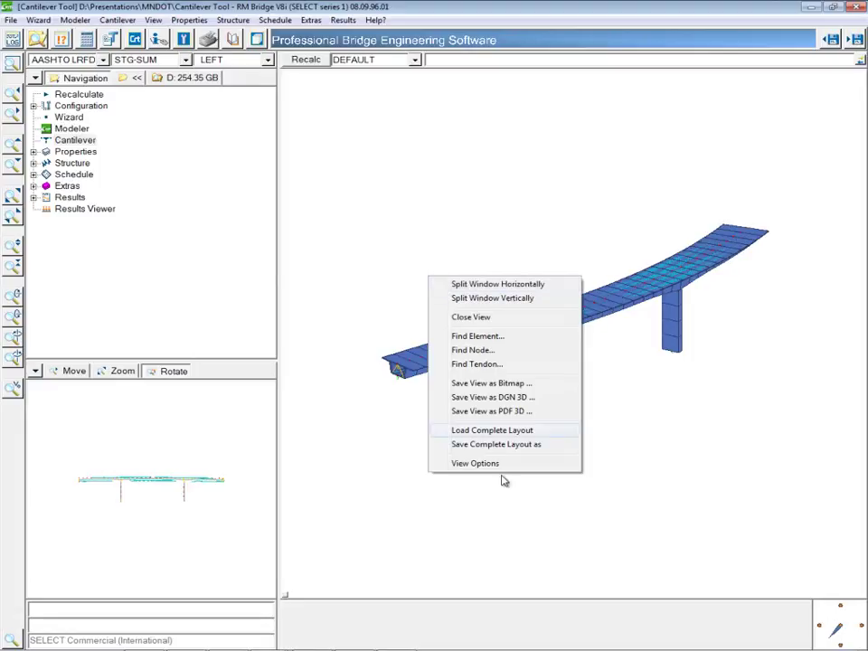
{"action": "left_click", "coordinate": [497, 463]}
{"action": "left_click", "coordinate": [479, 353]}
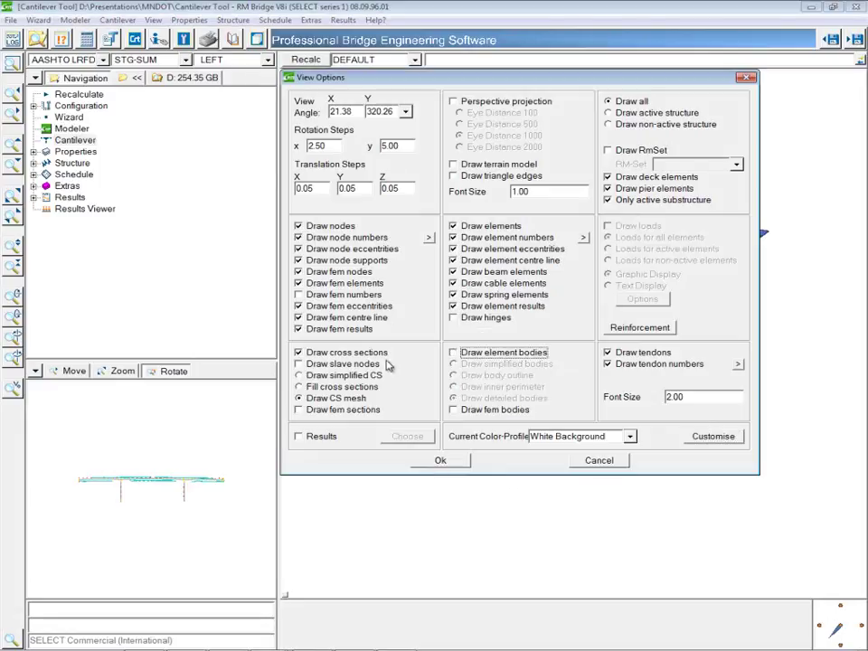
{"action": "left_click", "coordinate": [379, 352]}
{"action": "left_click", "coordinate": [441, 460]}
{"action": "left_click_drag", "start_coordinate": [563, 406], "coordinate": [571, 455]}
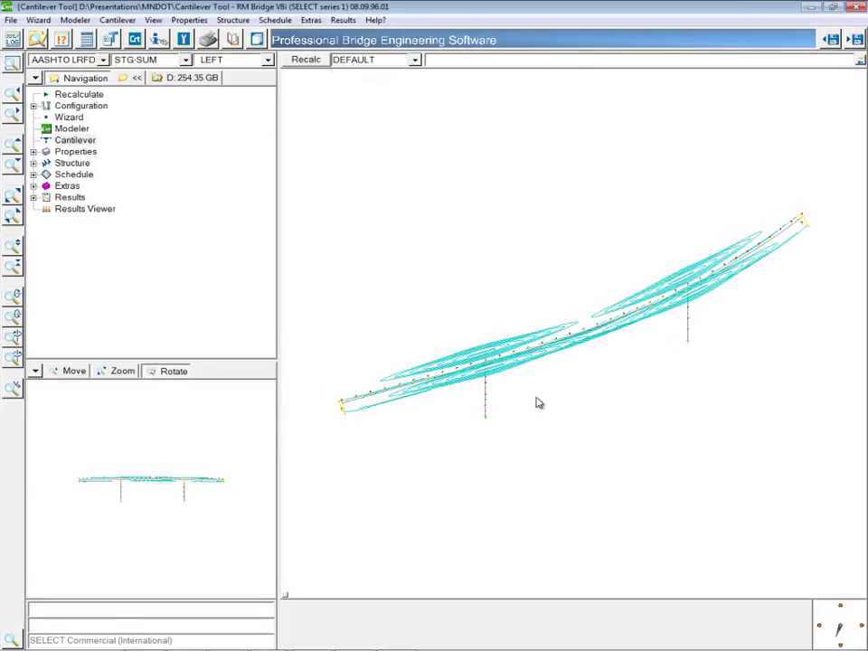
{"action": "scroll", "coordinate": [586, 448], "scroll_direction": "up", "scroll_amount": 3}
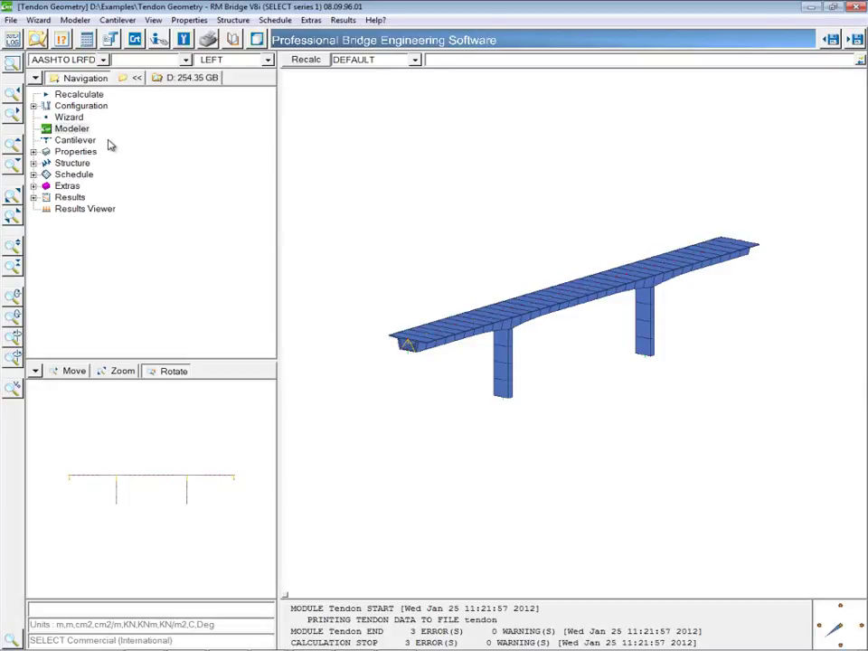
Step: Open the CBox1example cross section in the Modeler of the Tendon Geometry project
{"action": "left_click", "coordinate": [74, 129]}
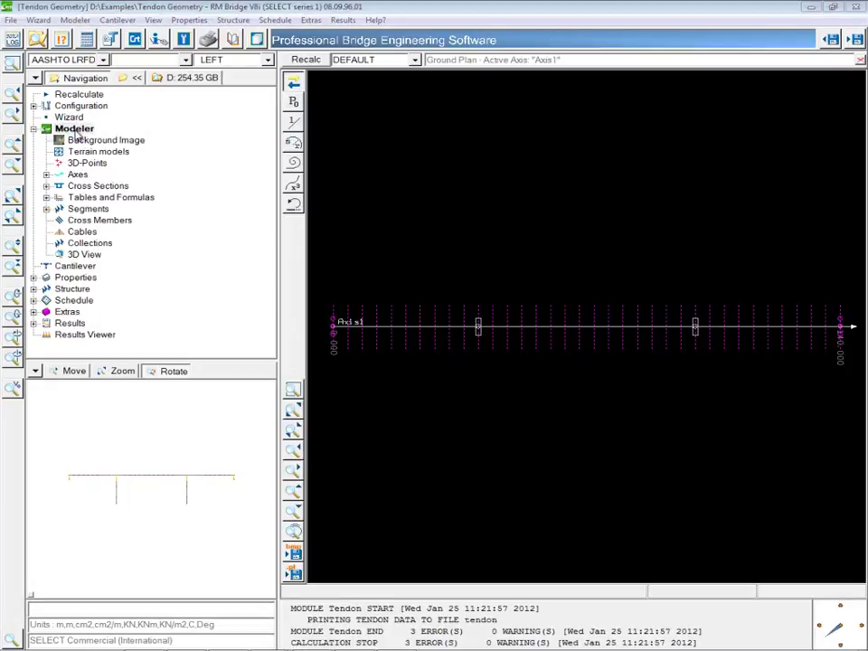
{"action": "left_click", "coordinate": [46, 185]}
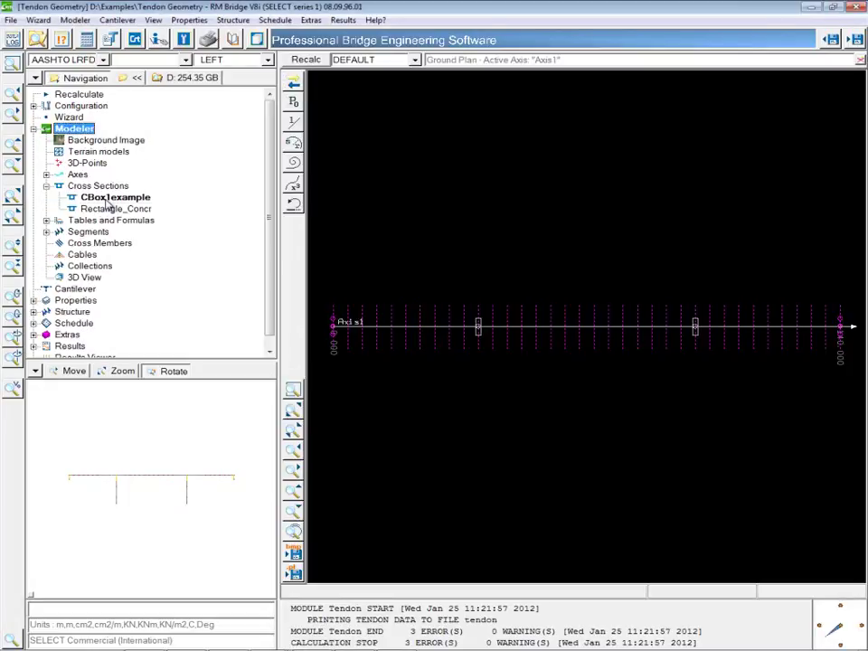
{"action": "left_click", "coordinate": [109, 198]}
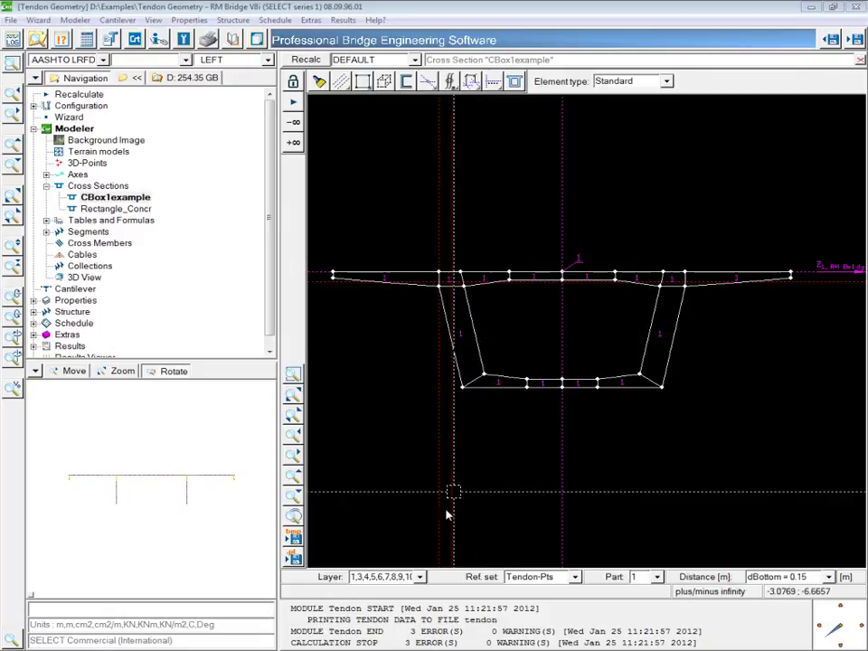
Step: Show layer 2 of the cross section and hide it again
{"action": "left_click", "coordinate": [419, 576]}
{"action": "left_click", "coordinate": [420, 461]}
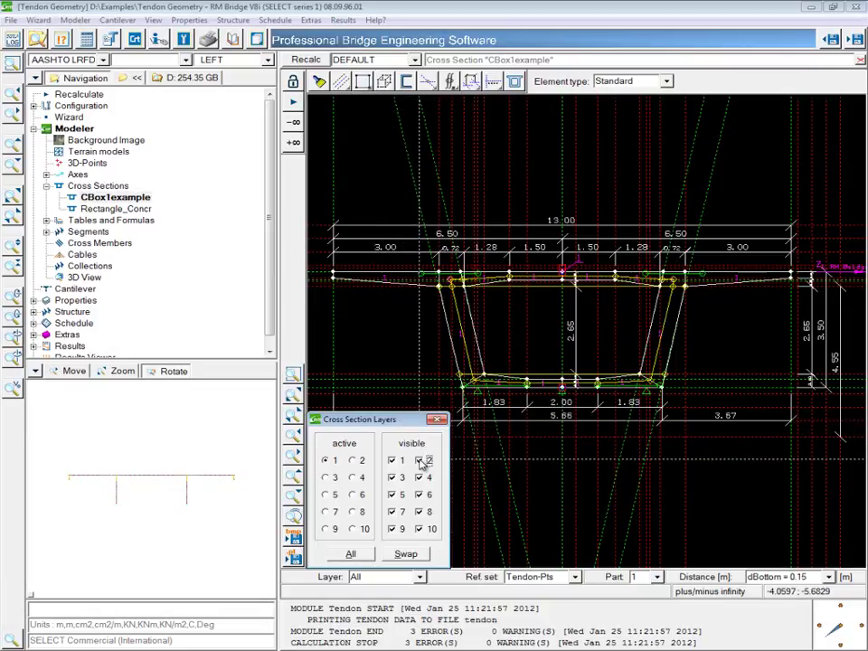
{"action": "left_click", "coordinate": [422, 461]}
{"action": "left_click", "coordinate": [436, 419]}
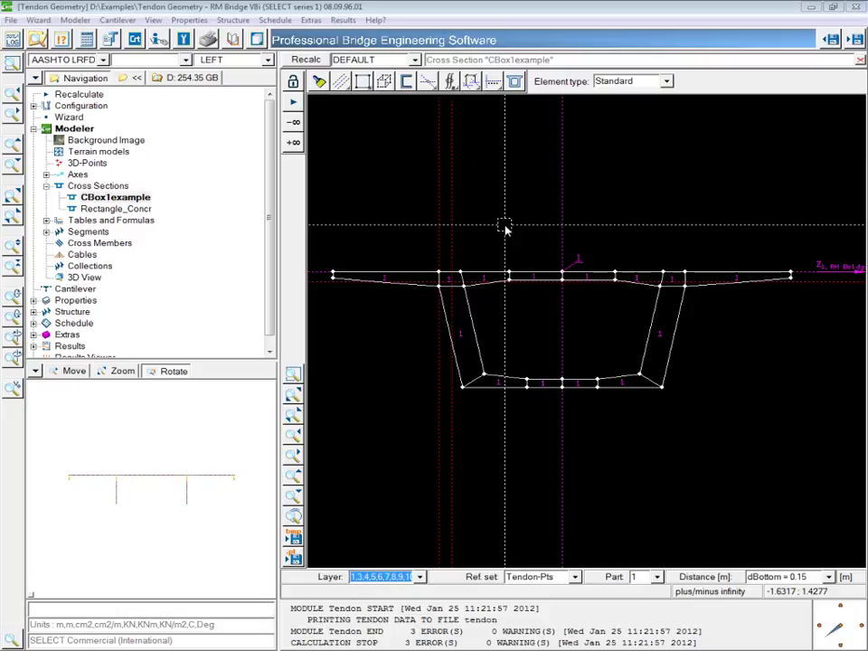
Step: Start a ray point grid with CL_1 as base line, offset to its right side, and CL_5 as start line, running to its left
{"action": "left_click", "coordinate": [494, 83]}
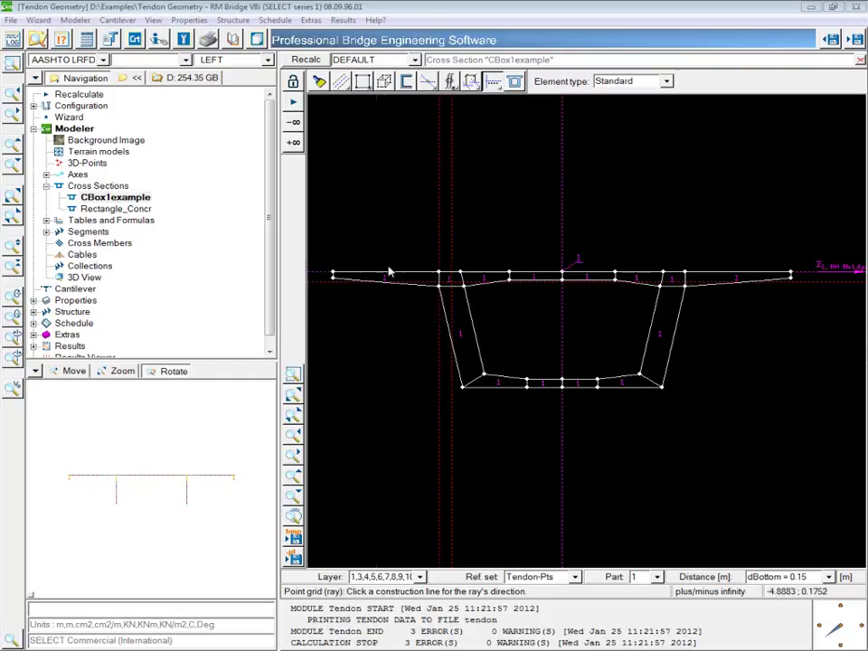
{"action": "left_click", "coordinate": [316, 272]}
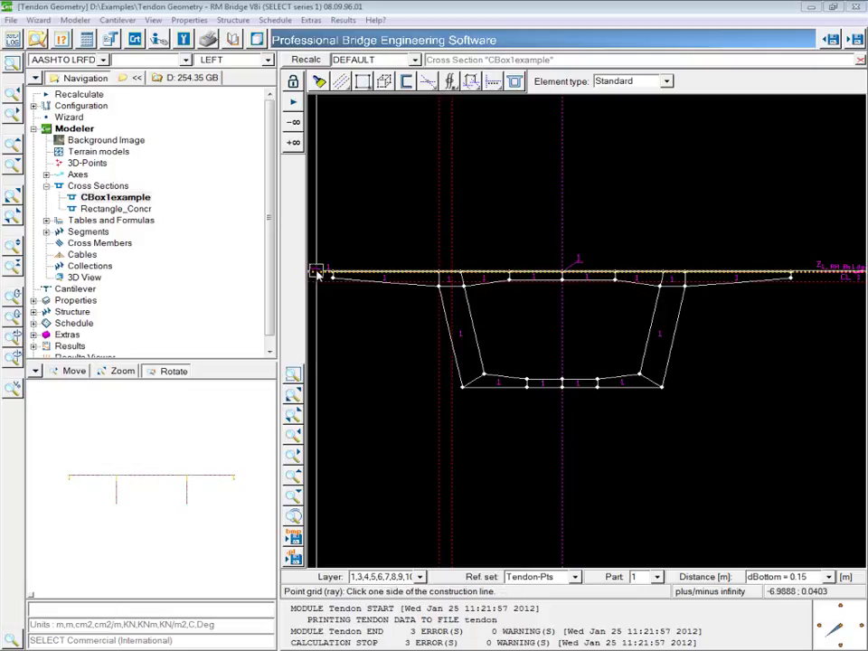
{"action": "left_click", "coordinate": [395, 334]}
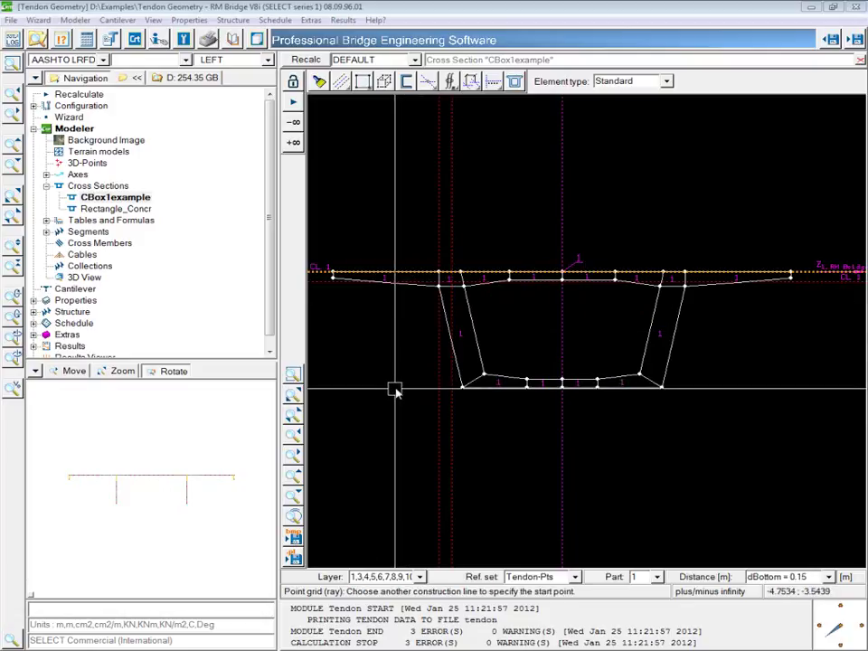
{"action": "left_click", "coordinate": [437, 237]}
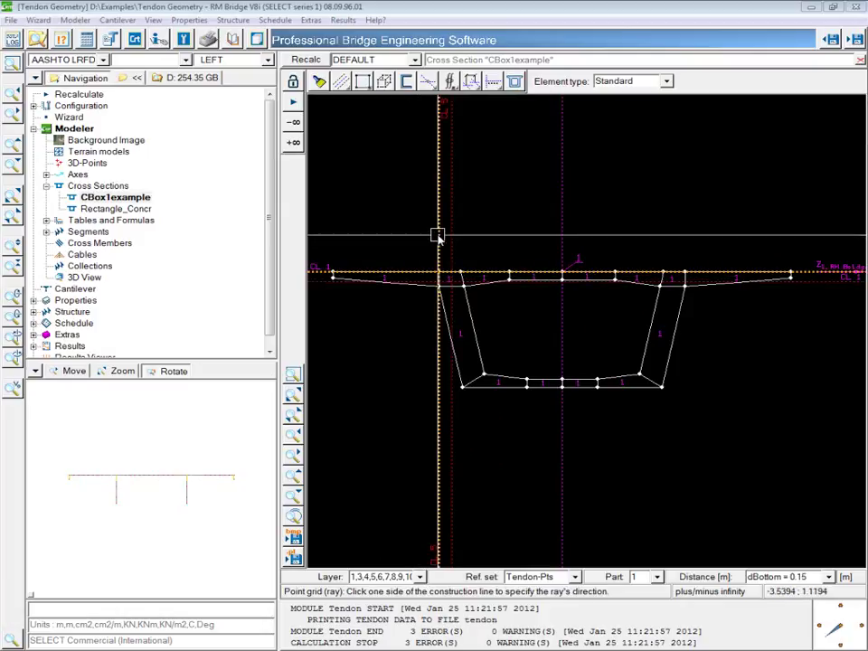
{"action": "left_click", "coordinate": [386, 234]}
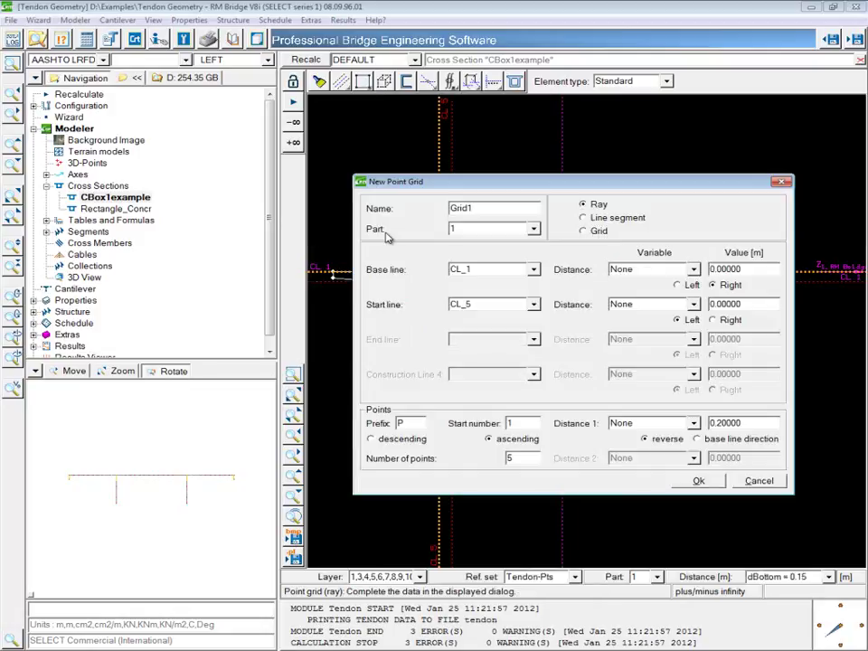
{"action": "left_click_drag", "start_coordinate": [524, 186], "coordinate": [506, 156]}
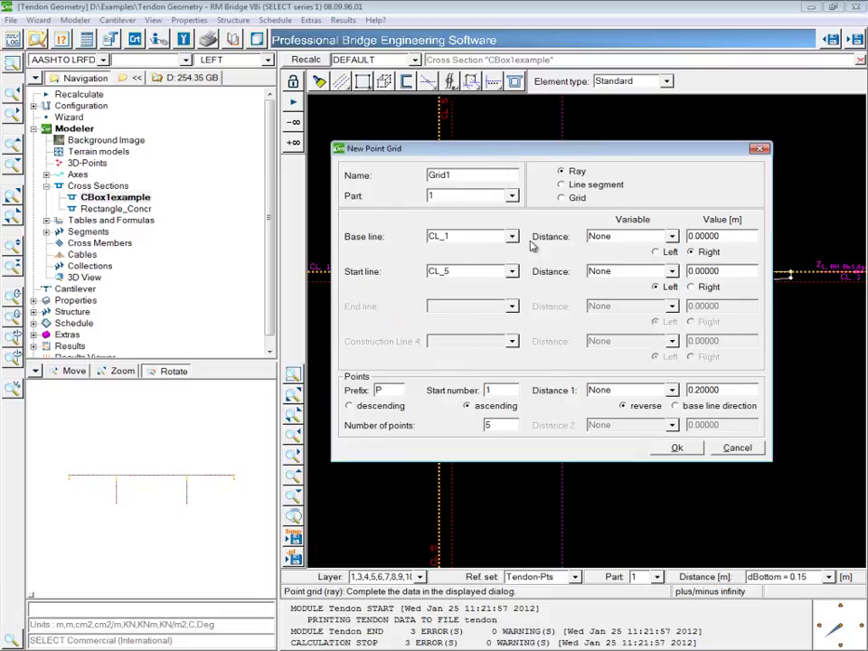
Step: Create Grid1 with a 0.15 m base line distance, prefix TL, ascending numbering, 8 points and a new point spacing
{"action": "double_click", "coordinate": [728, 237]}
{"action": "key", "text": "BackSpace"}
{"action": "type", "text": ".15"}
{"action": "left_click", "coordinate": [393, 391]}
{"action": "left_click", "coordinate": [466, 407]}
{"action": "left_click_drag", "start_coordinate": [688, 389], "coordinate": [728, 389]}
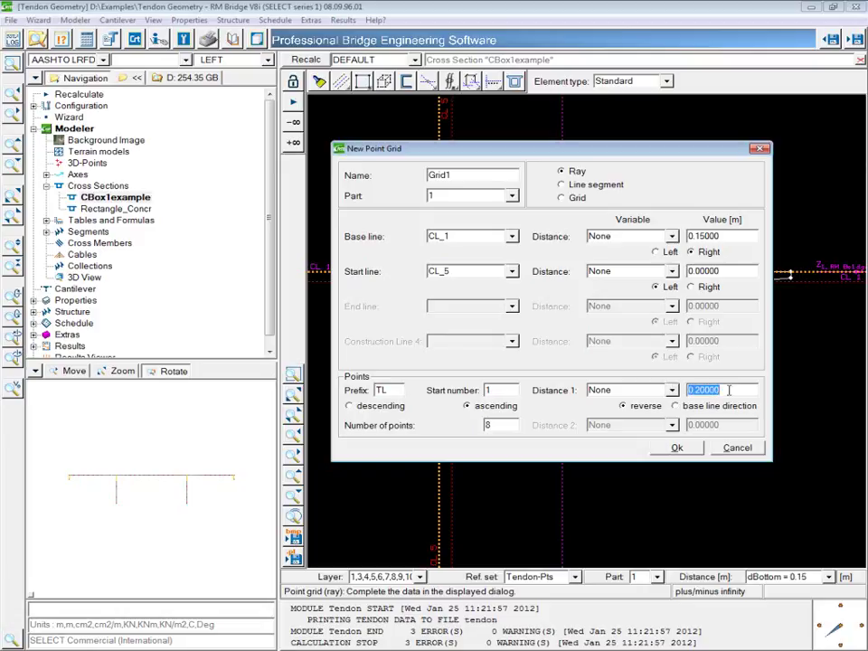
{"action": "key", "text": "BackSpace"}
{"action": "left_click", "coordinate": [676, 448]}
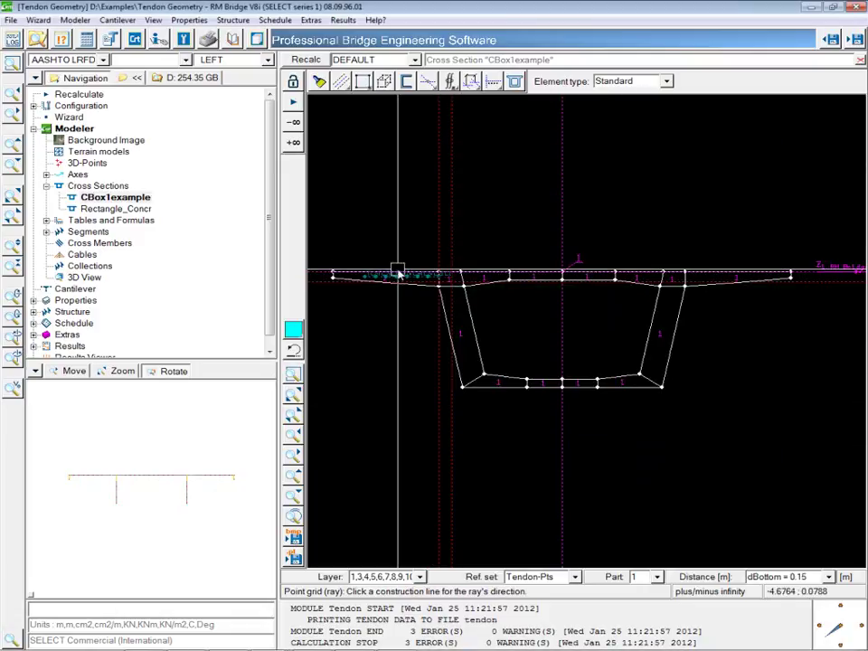
{"action": "left_click_drag", "start_coordinate": [353, 248], "coordinate": [478, 300]}
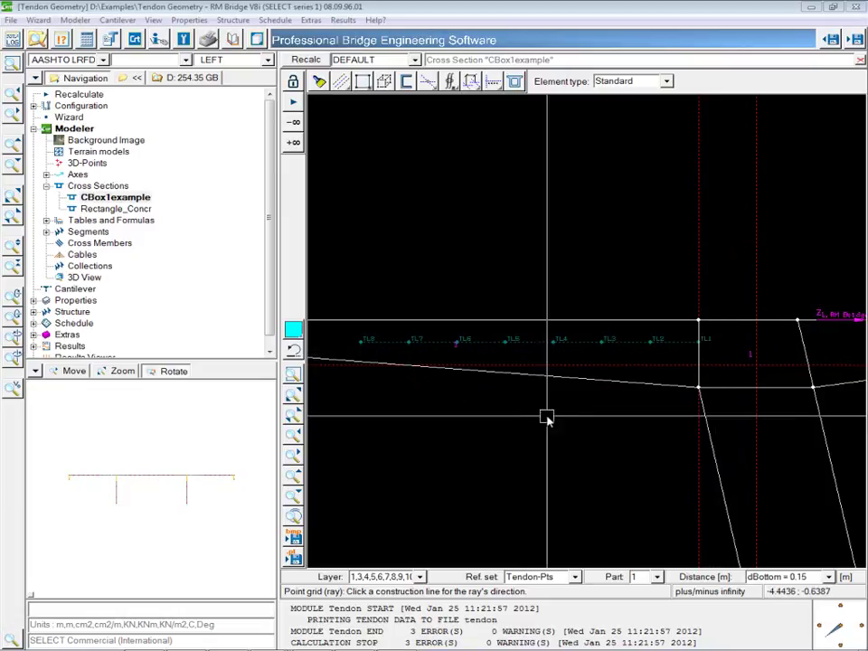
{"action": "scroll", "coordinate": [540, 386], "scroll_direction": "down", "scroll_amount": 3}
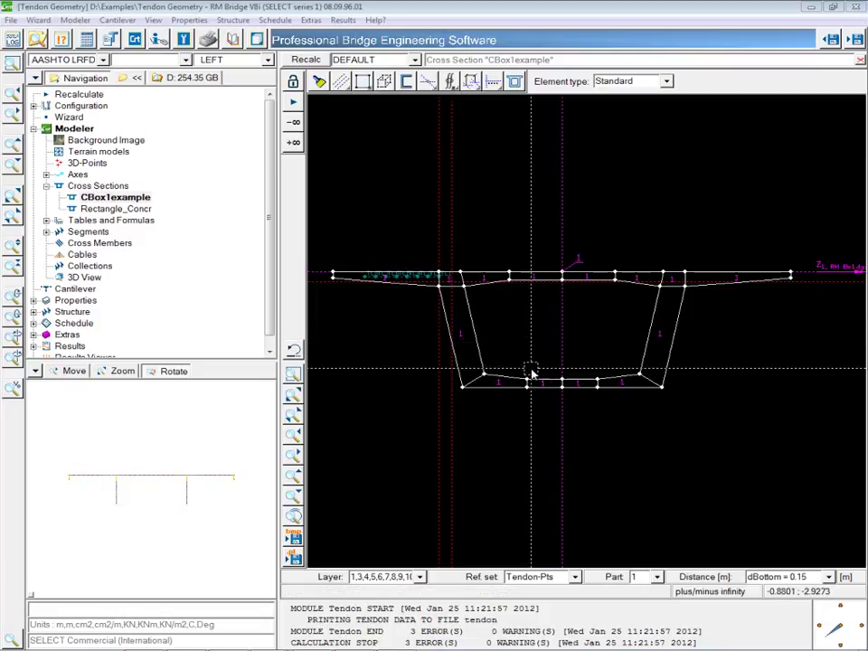
{"action": "key", "text": "Escape"}
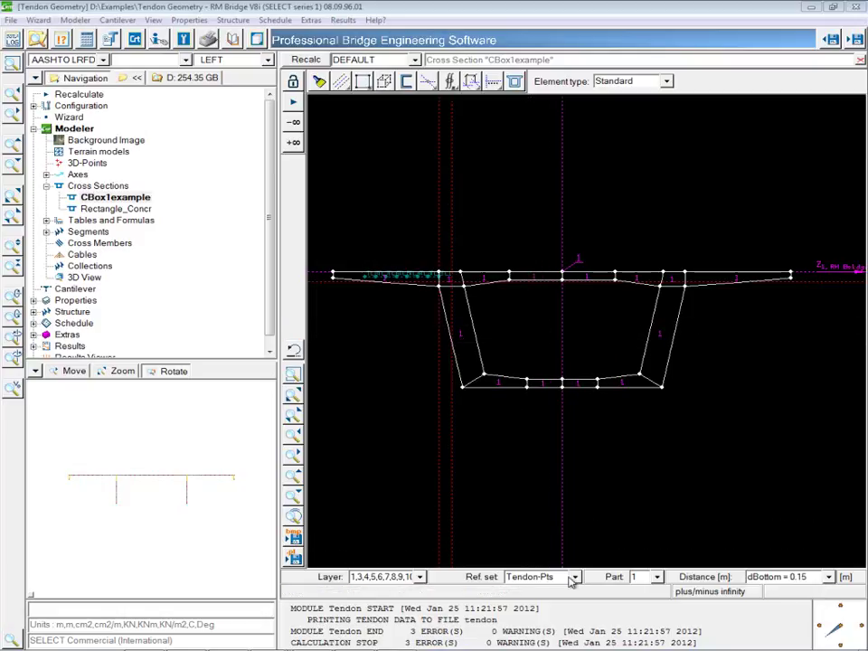
Step: Activate the Tendon-Pts reference set and add a single point named TL-A at the intersection of CL_43 and CL_44
{"action": "left_click", "coordinate": [481, 576]}
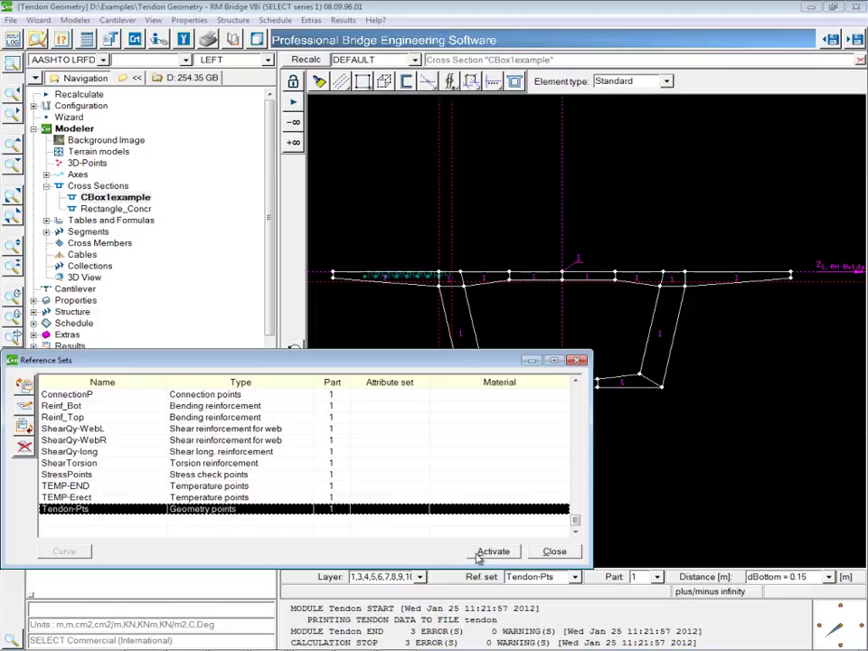
{"action": "left_click", "coordinate": [492, 550]}
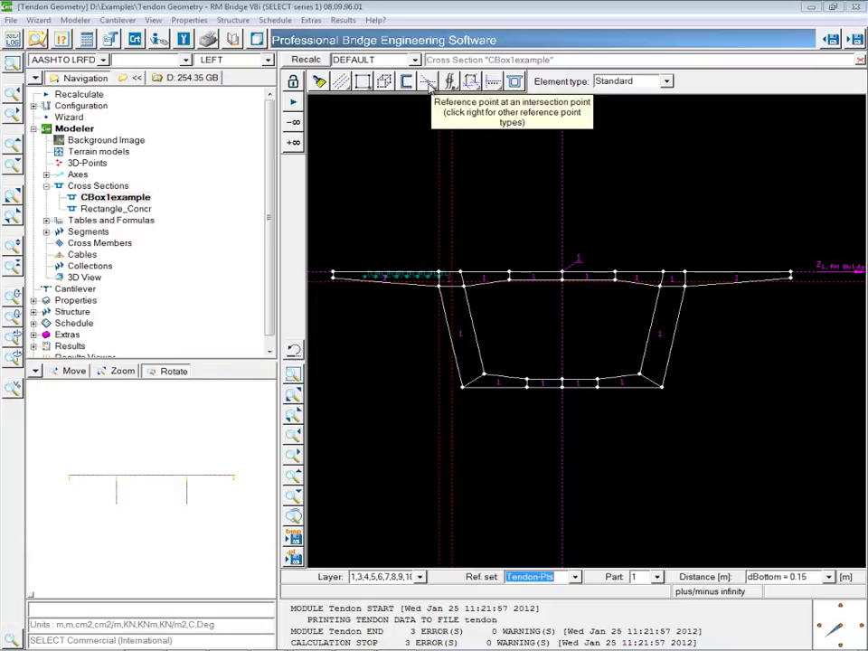
{"action": "left_click", "coordinate": [428, 81]}
{"action": "scroll", "coordinate": [456, 282], "scroll_direction": "up", "scroll_amount": 5}
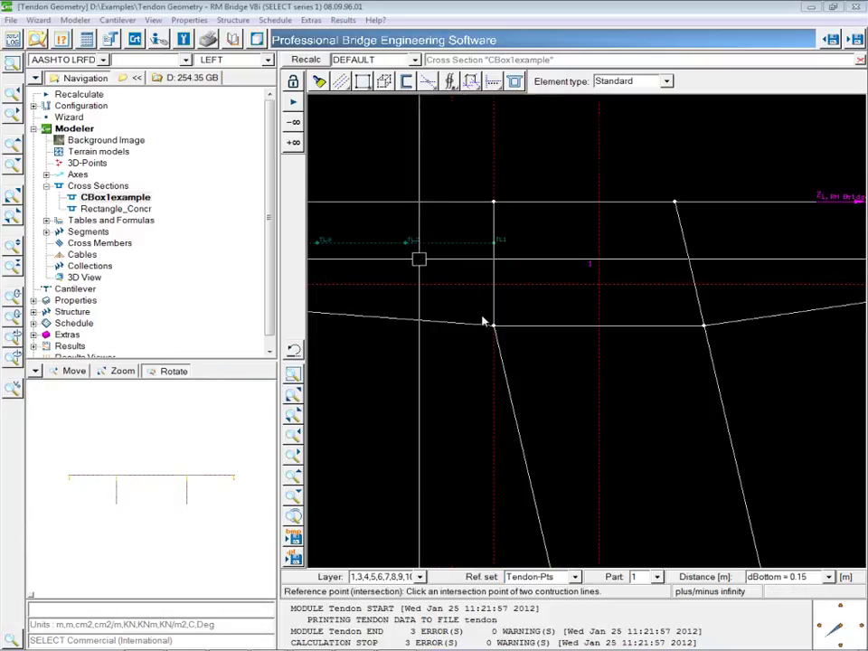
{"action": "left_click", "coordinate": [597, 286]}
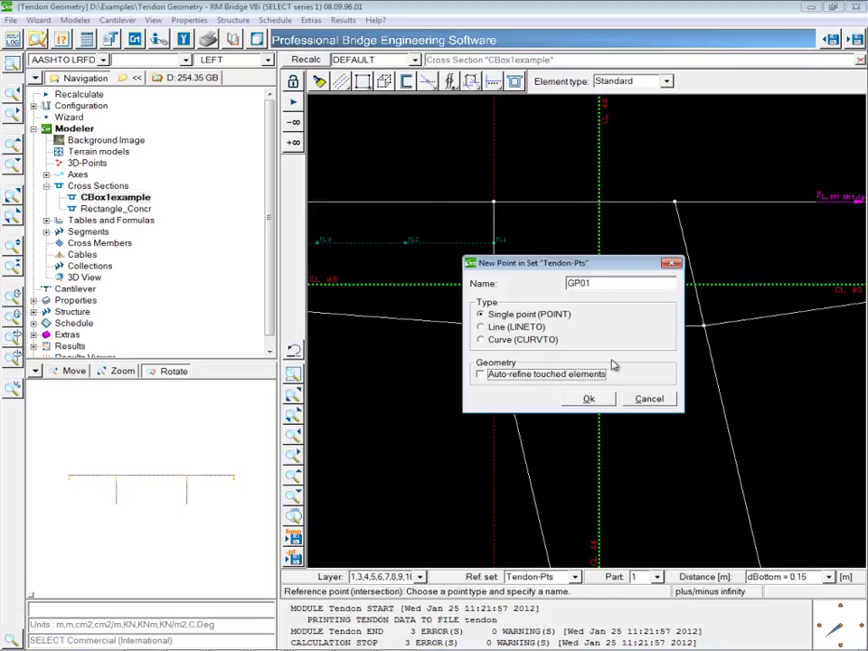
{"action": "double_click", "coordinate": [600, 283]}
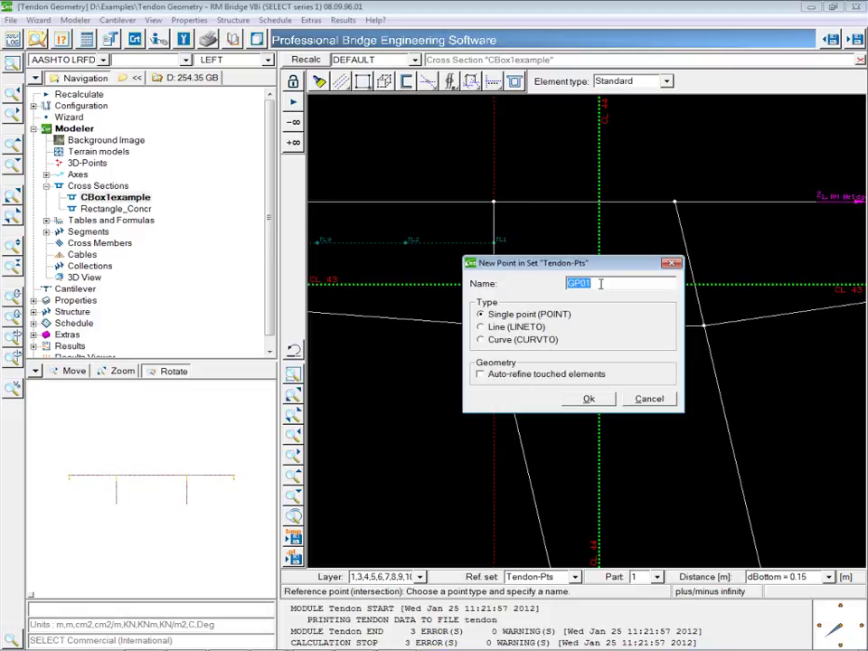
{"action": "type", "text": "TL-A"}
{"action": "left_click", "coordinate": [593, 398]}
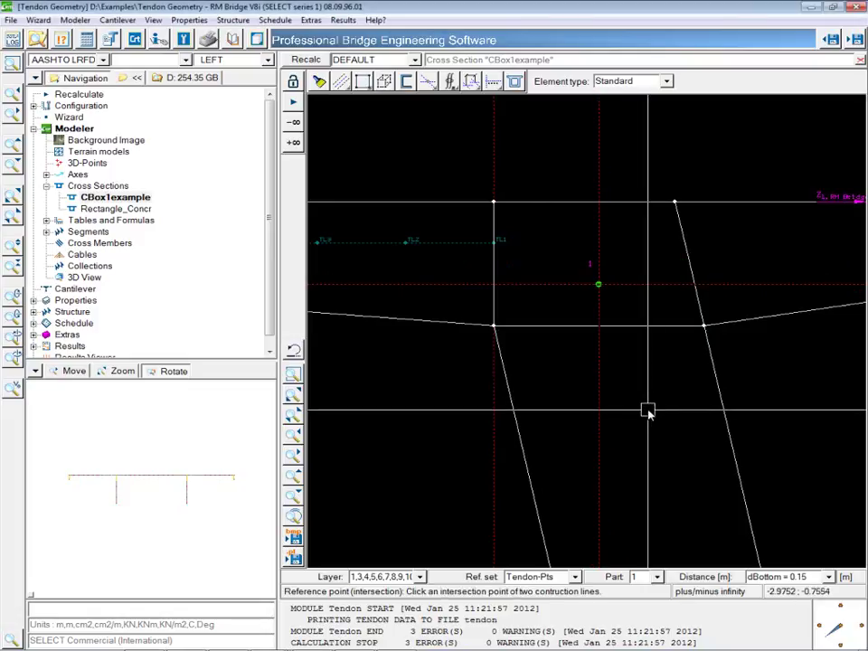
{"action": "left_click", "coordinate": [565, 404]}
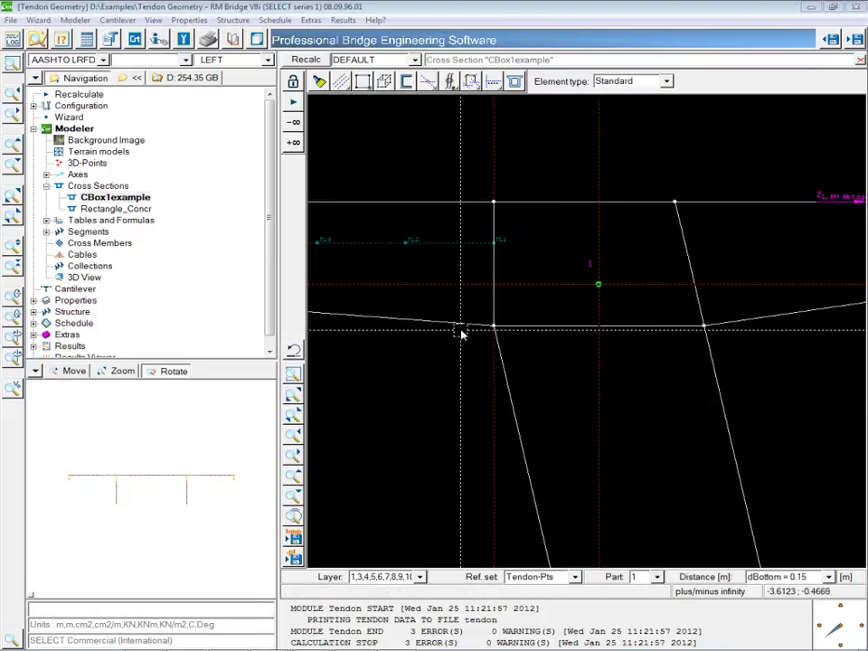
{"action": "scroll", "coordinate": [561, 333], "scroll_direction": "down", "scroll_amount": 5}
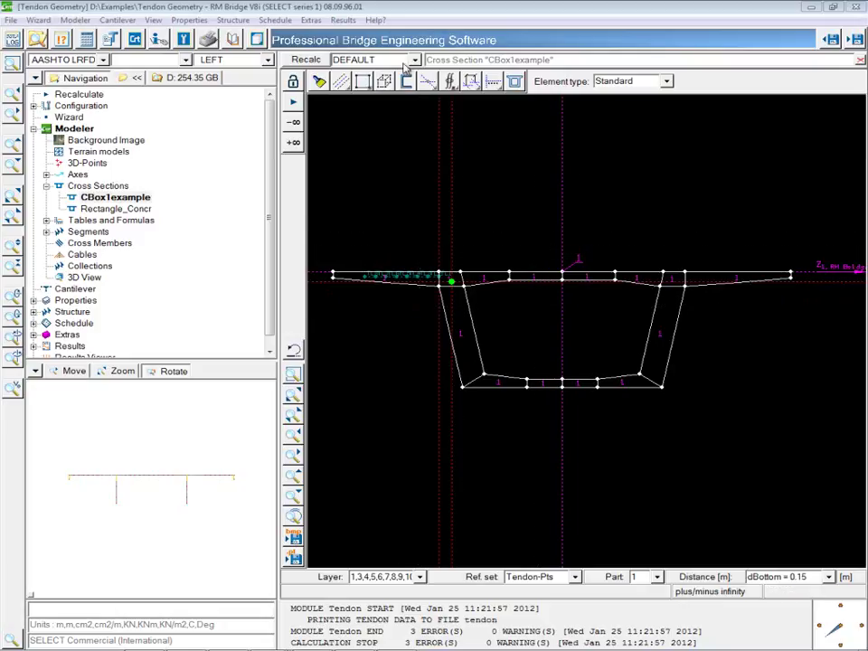
Step: Recalculate the project and create the model with the Keep/Overwrite Analyzer model data option
{"action": "left_click", "coordinate": [299, 61]}
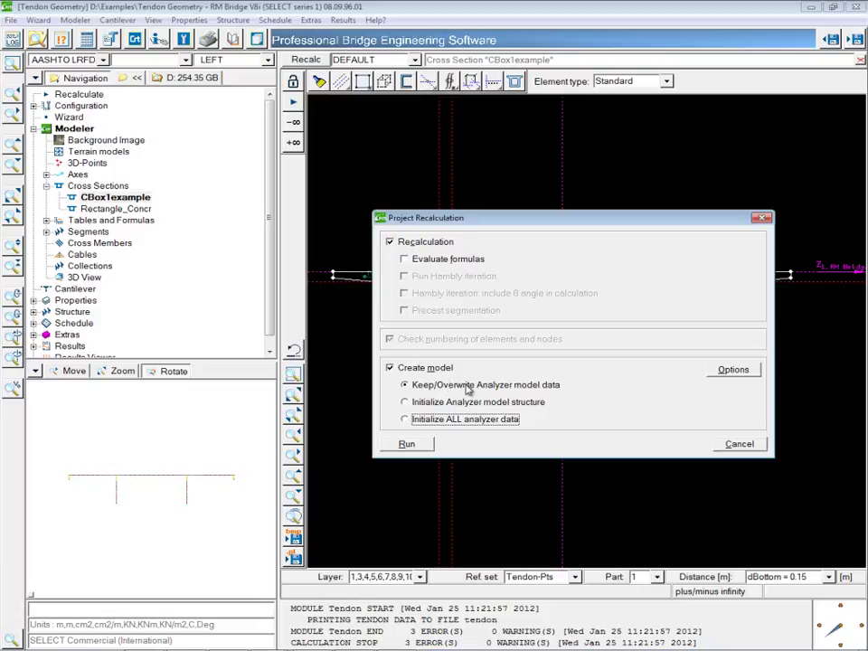
{"action": "left_click", "coordinate": [407, 444]}
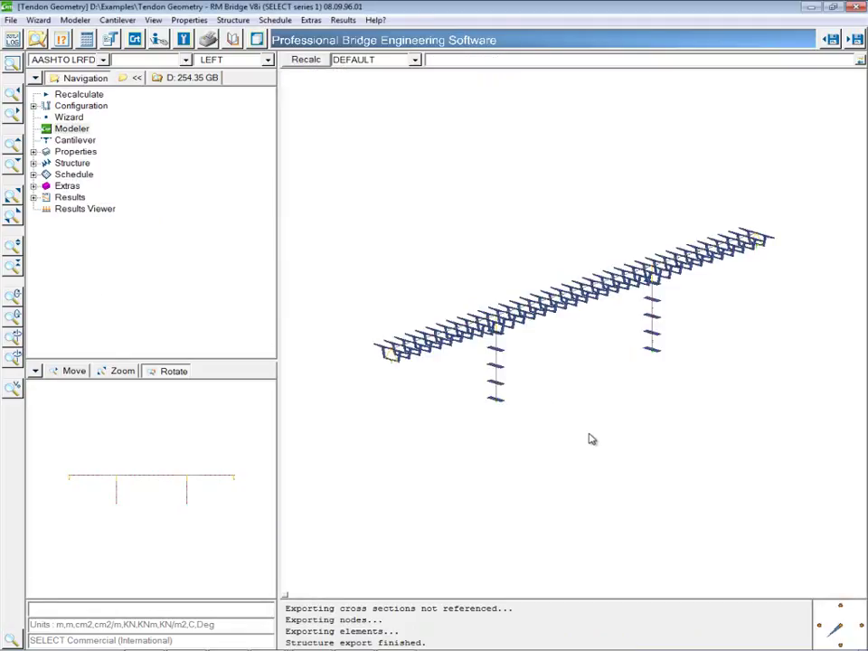
{"action": "left_click_drag", "start_coordinate": [588, 439], "coordinate": [519, 431]}
{"action": "left_click_drag", "start_coordinate": [443, 387], "coordinate": [520, 382]}
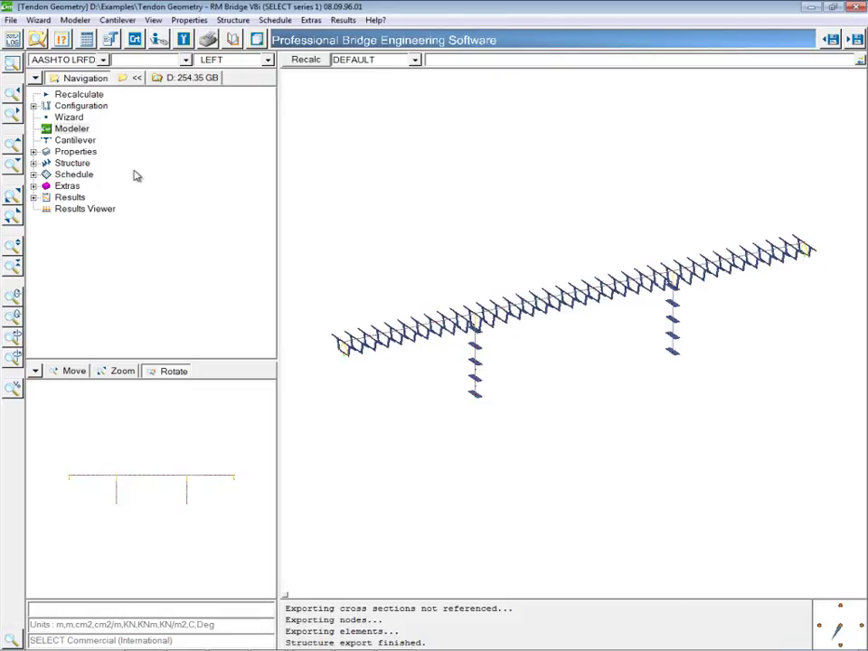
Step: Create a cantilever tendon group named Top-Left and assign it the AASHTO_LRFD:_PTtendGr270 material
{"action": "left_click", "coordinate": [73, 142]}
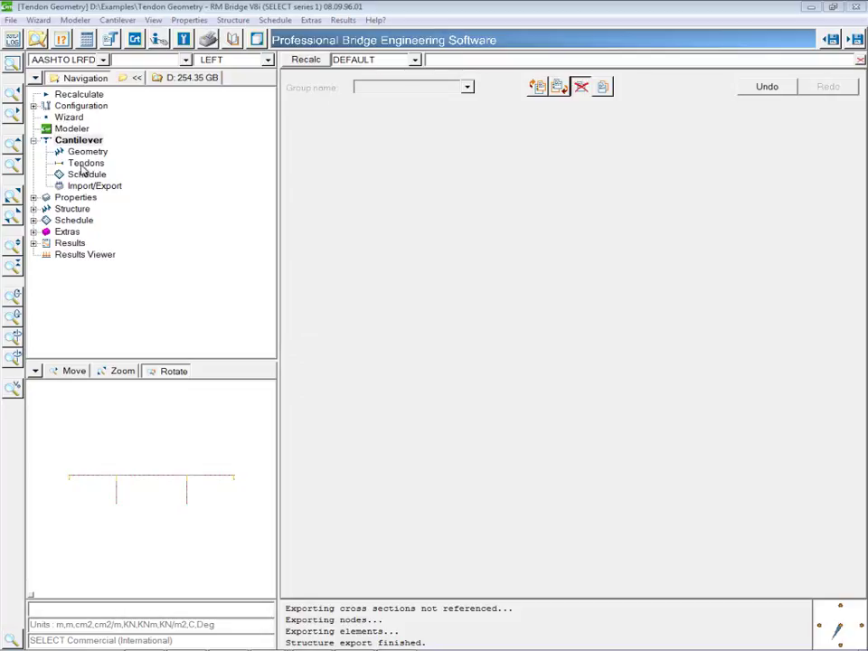
{"action": "left_click", "coordinate": [87, 163]}
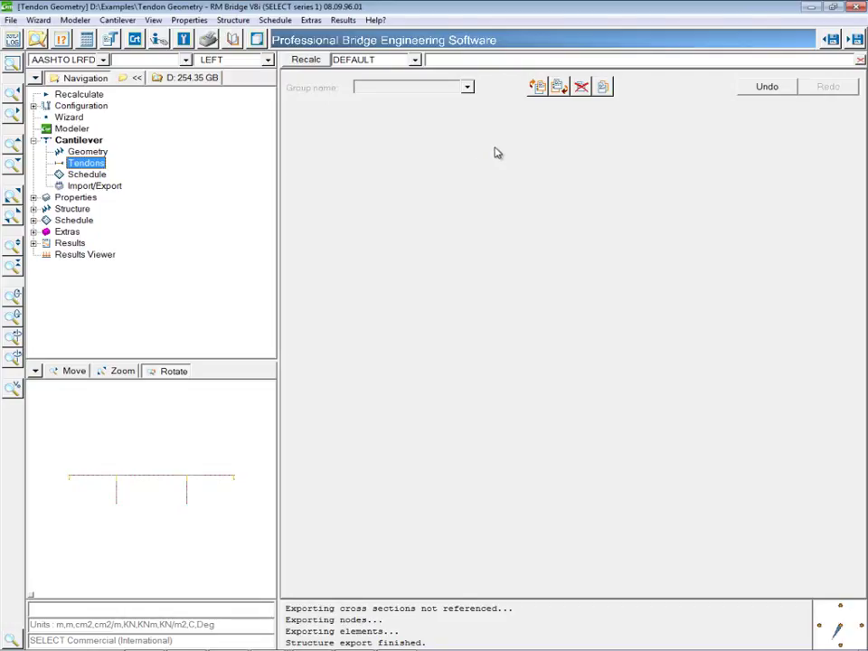
{"action": "left_click", "coordinate": [561, 94]}
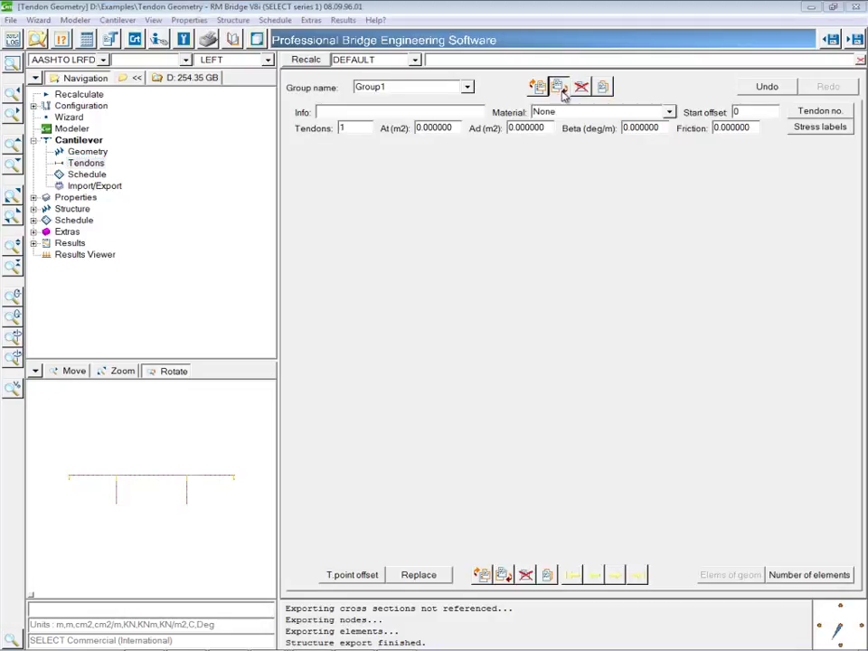
{"action": "double_click", "coordinate": [405, 87]}
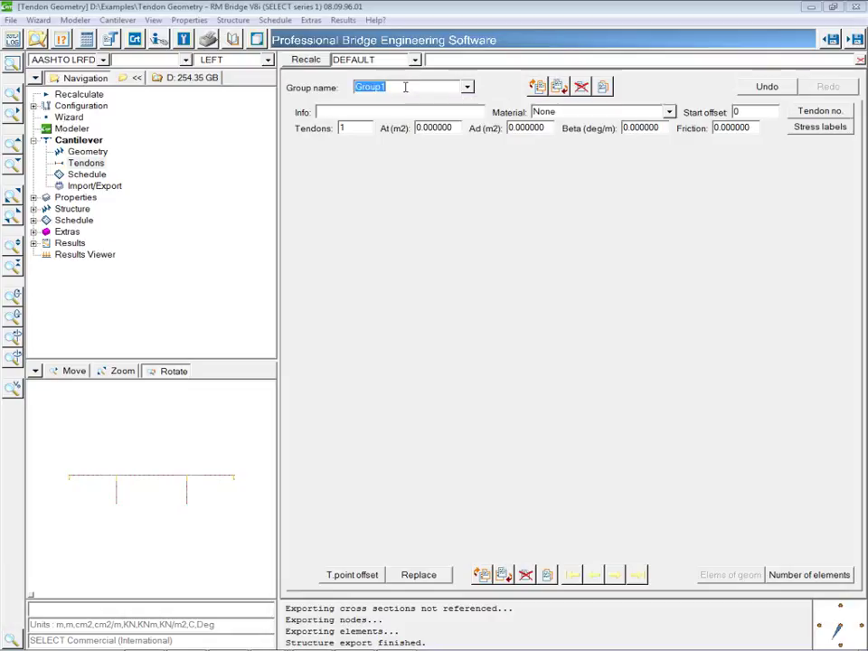
{"action": "type", "text": "Top-Left"}
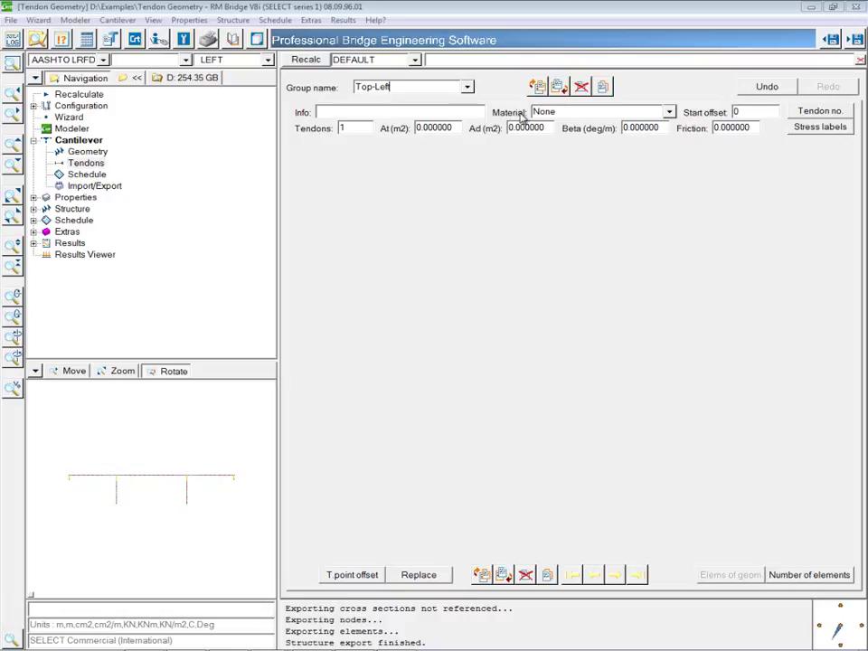
{"action": "left_click", "coordinate": [670, 113]}
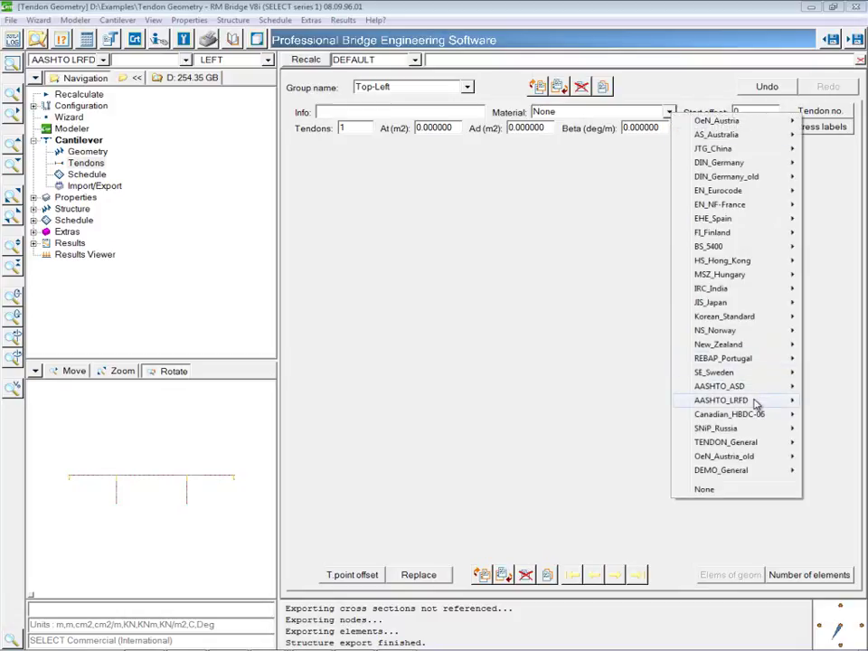
{"action": "mouse_move", "coordinate": [752, 404]}
{"action": "left_click", "coordinate": [610, 318]}
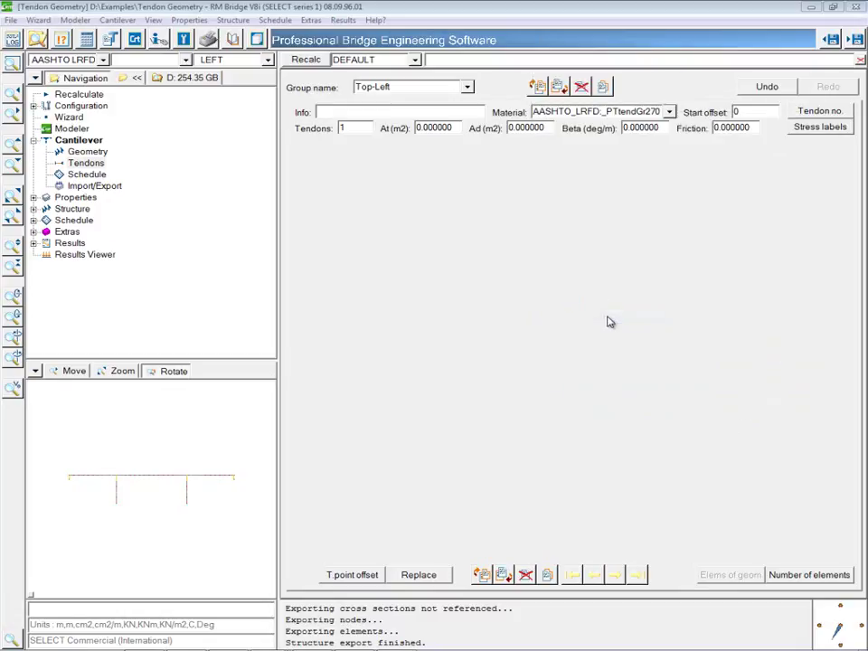
Step: Set the Top-Left group's At to 0.00285 m2, Ad to 0.005 m2, friction to 0.2 and Beta to 0.001 deg/m
{"action": "double_click", "coordinate": [451, 127]}
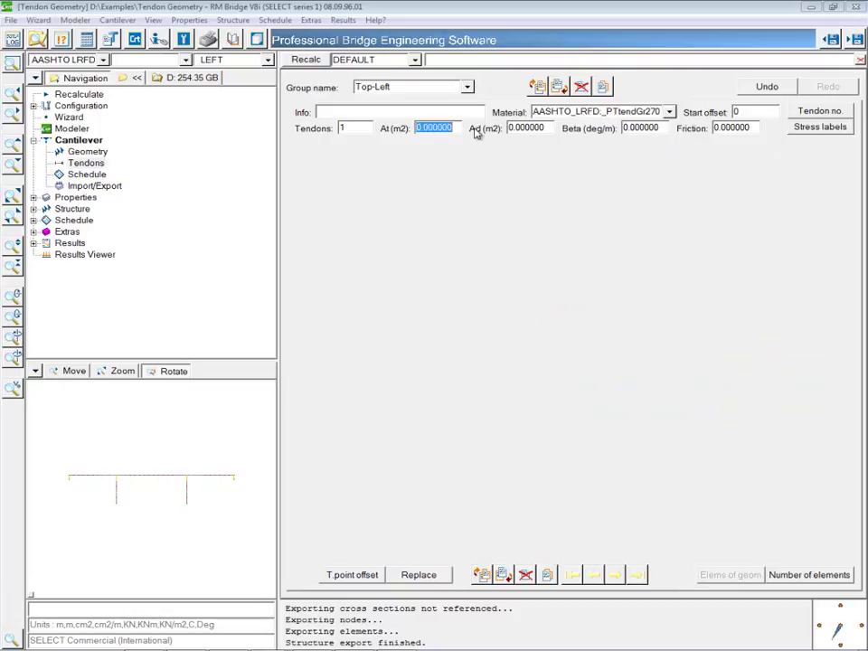
{"action": "key", "text": "BackSpace"}
{"action": "type", "text": ".00285"}
{"action": "double_click", "coordinate": [546, 129]}
{"action": "key", "text": "BackSpace"}
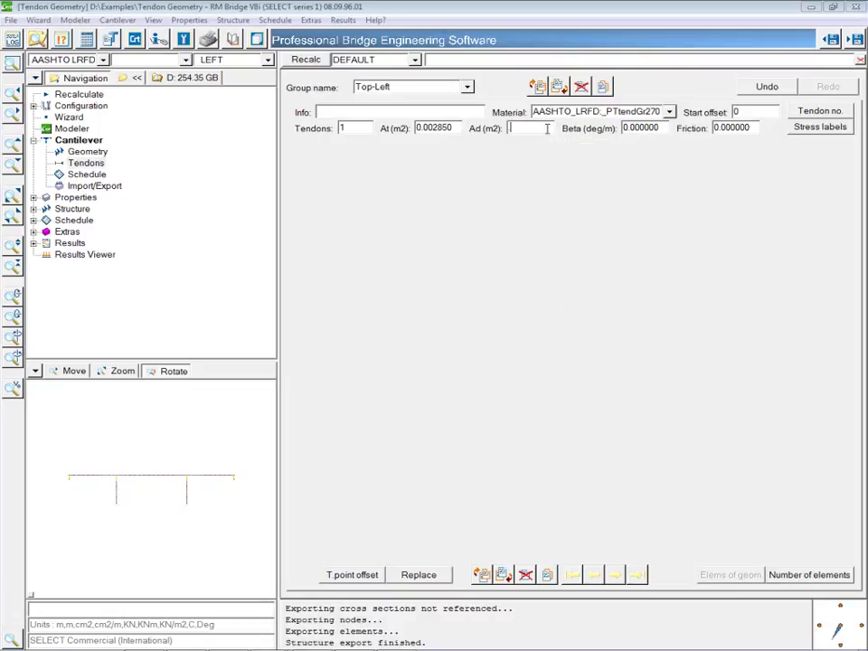
{"action": "double_click", "coordinate": [750, 127]}
{"action": "key", "text": "BackSpace"}
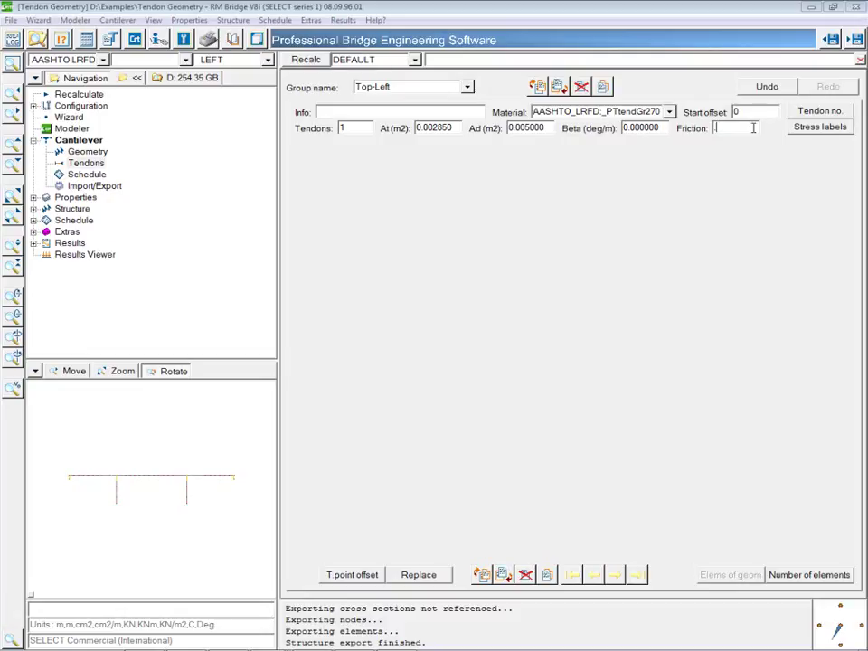
{"action": "type", "text": ".2"}
{"action": "double_click", "coordinate": [658, 128]}
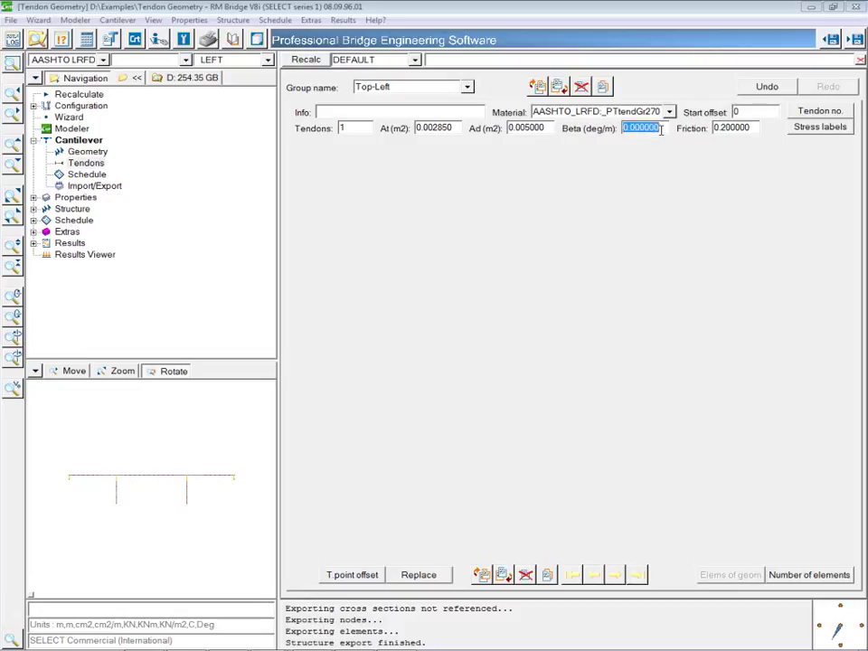
{"action": "type", "text": "001"}
{"action": "key", "text": "Tab"}
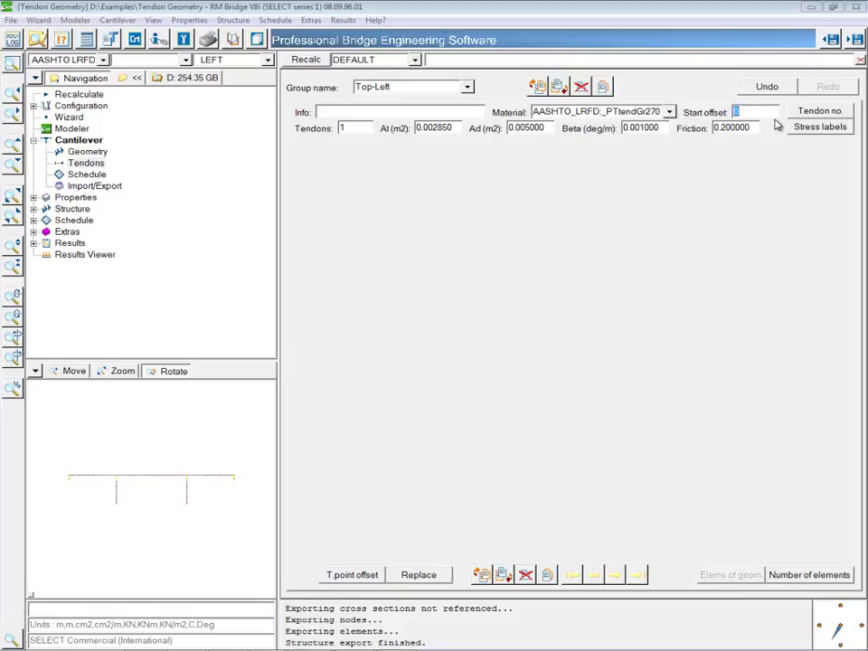
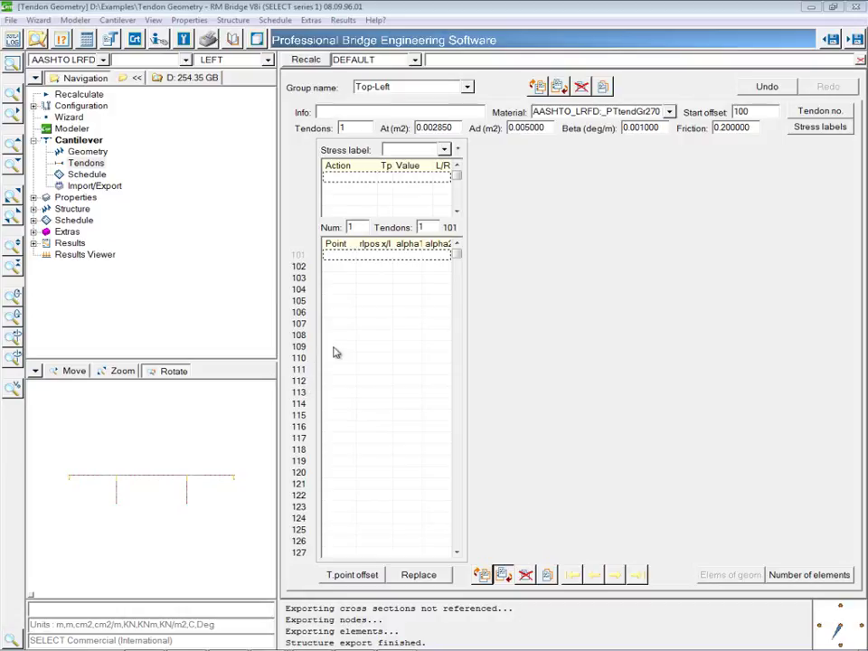
Step: Add a new point name TL-A for tendon 1 at element 109, with relative longitudinal position 0
{"action": "left_click", "coordinate": [340, 348]}
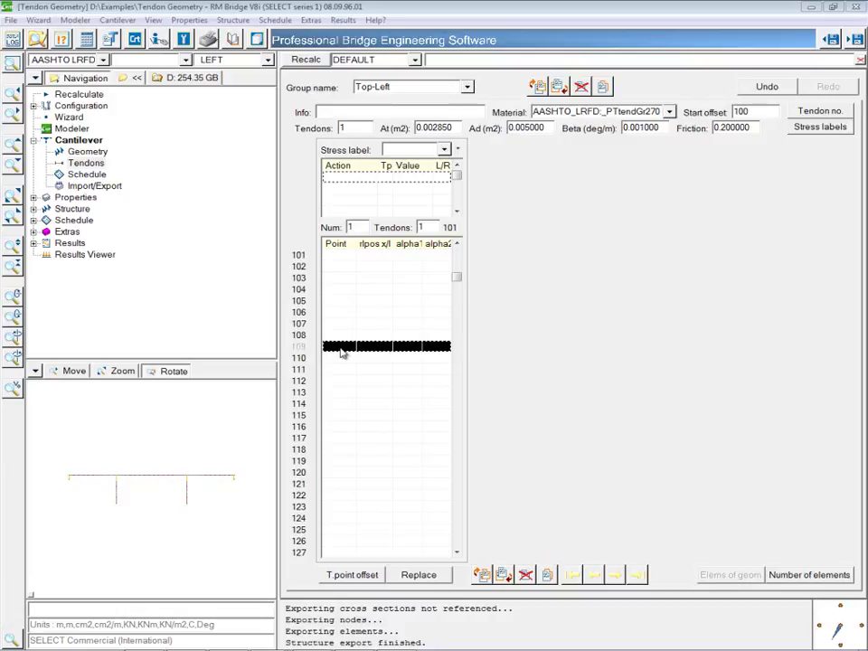
{"action": "double_click", "coordinate": [343, 352]}
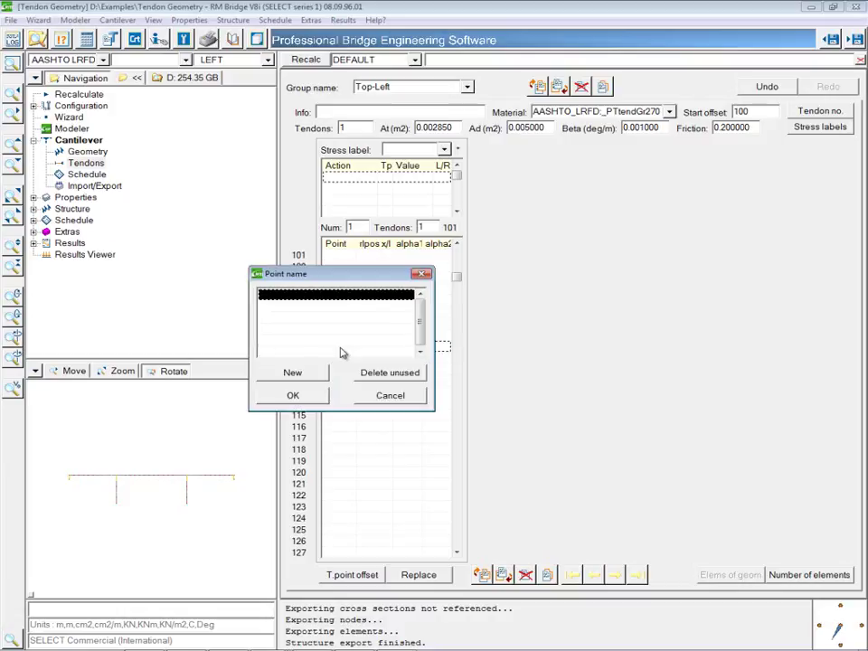
{"action": "left_click", "coordinate": [293, 375]}
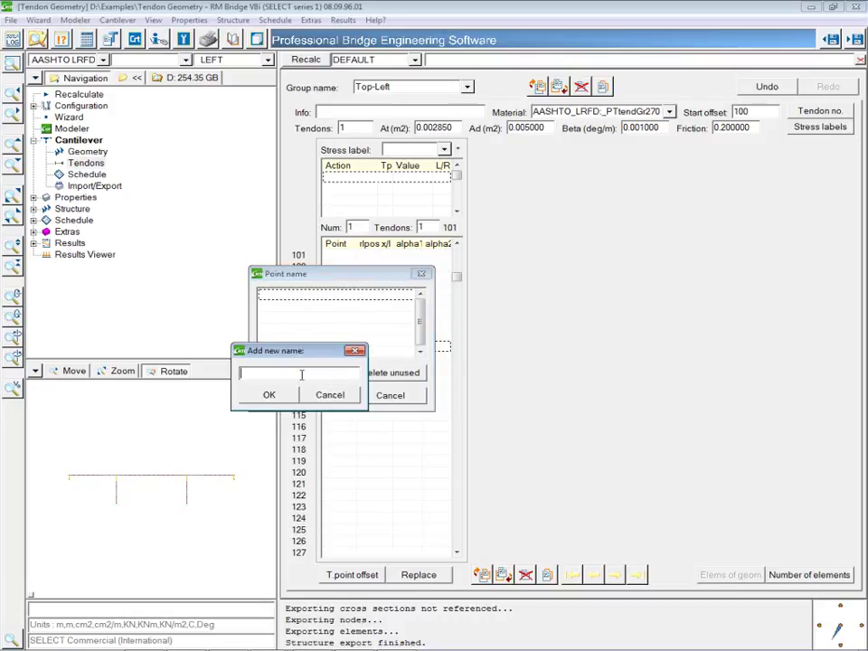
{"action": "type", "text": "TL-A"}
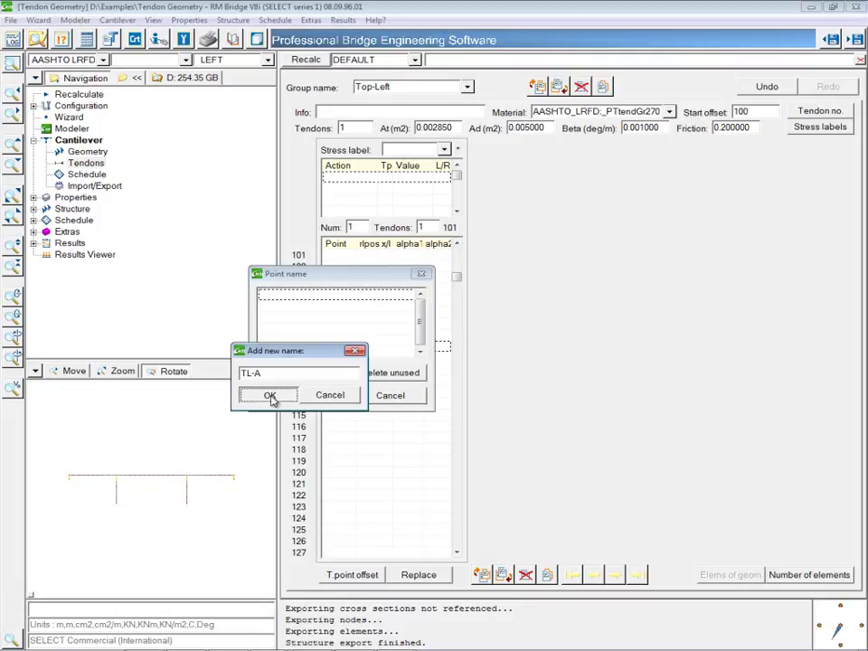
{"action": "left_click", "coordinate": [269, 397]}
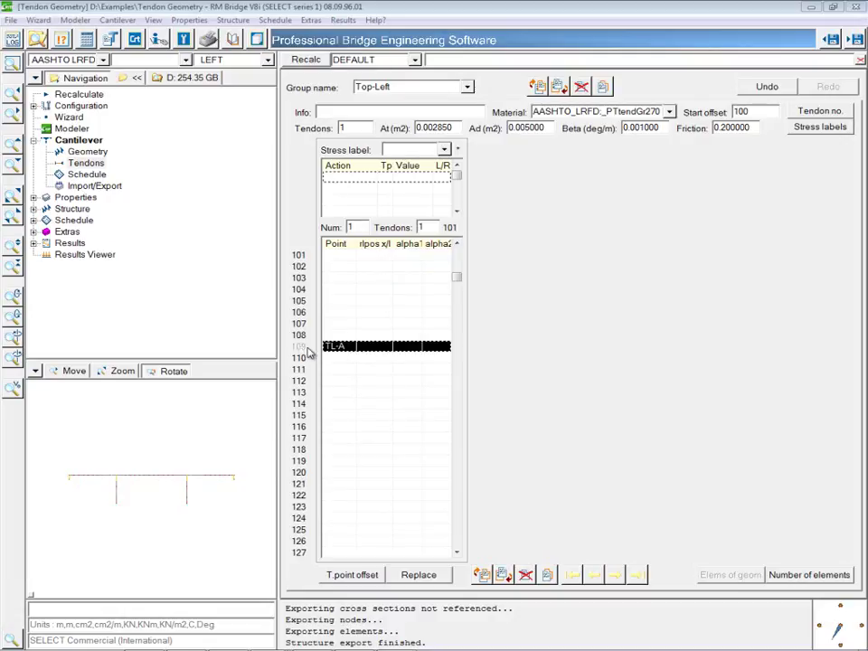
{"action": "left_click", "coordinate": [379, 347]}
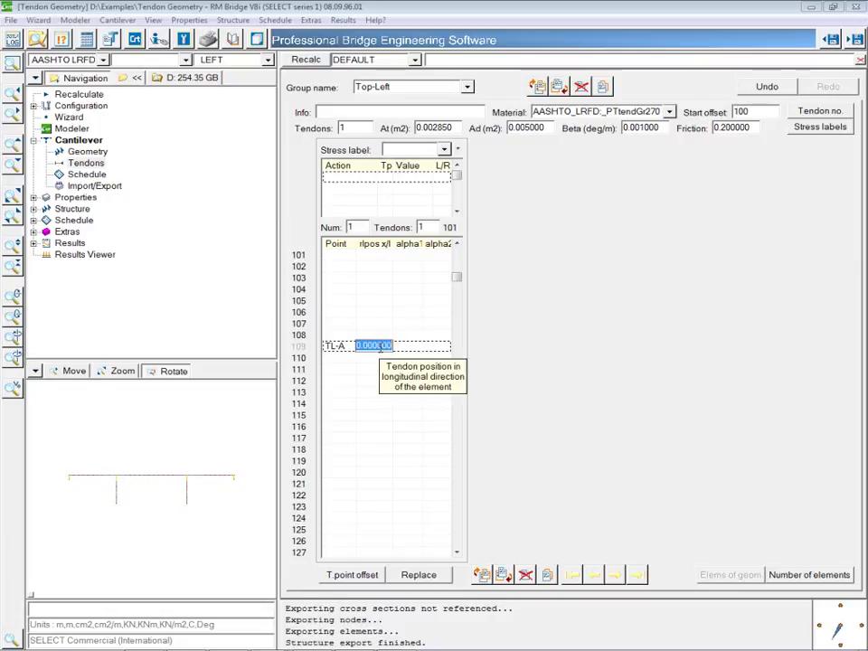
{"action": "type", "text": "0"}
{"action": "key", "text": "Return"}
{"action": "left_click", "coordinate": [374, 382]}
{"action": "left_click", "coordinate": [384, 350]}
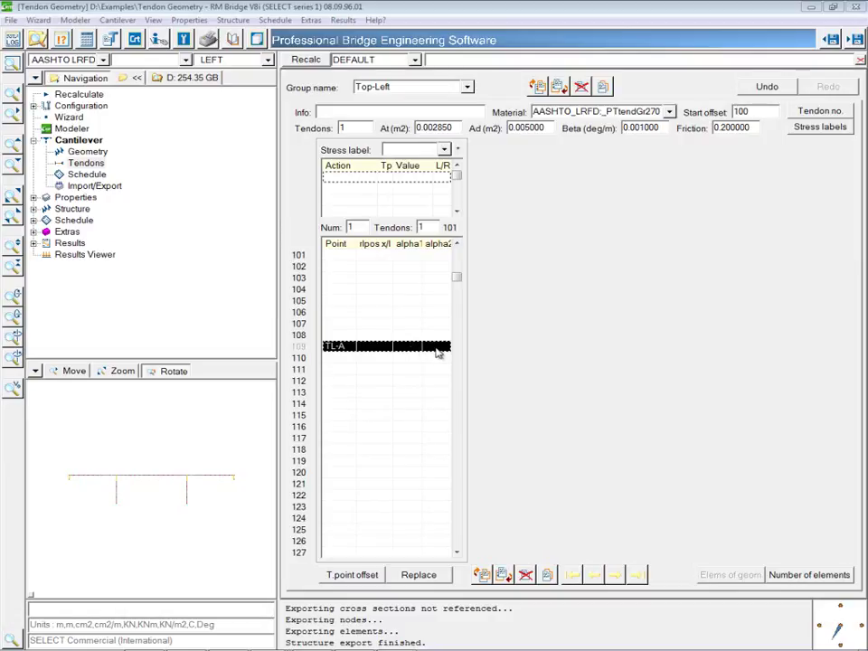
Step: Add a new point name TL1 for the tendon at element 110
{"action": "left_click", "coordinate": [338, 359]}
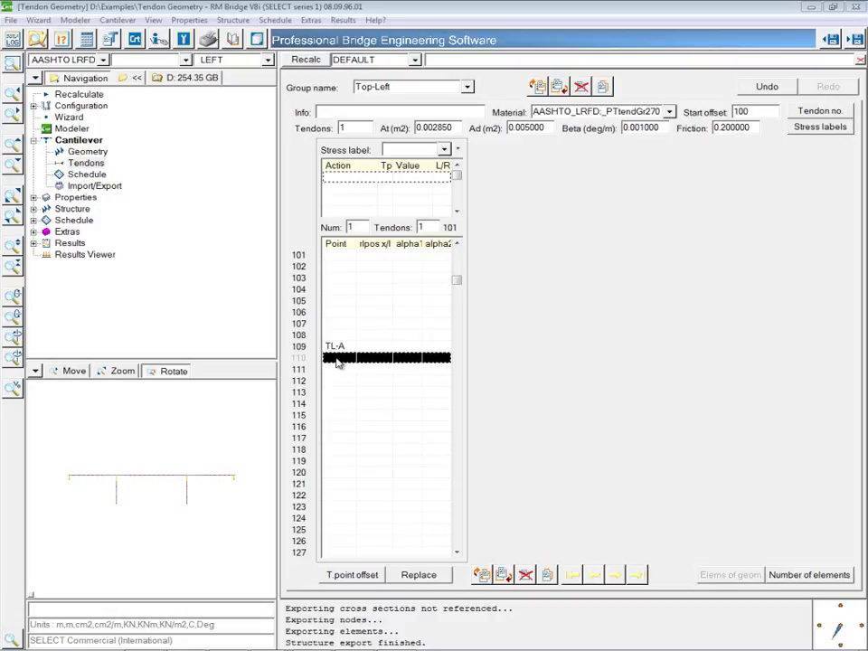
{"action": "double_click", "coordinate": [336, 360]}
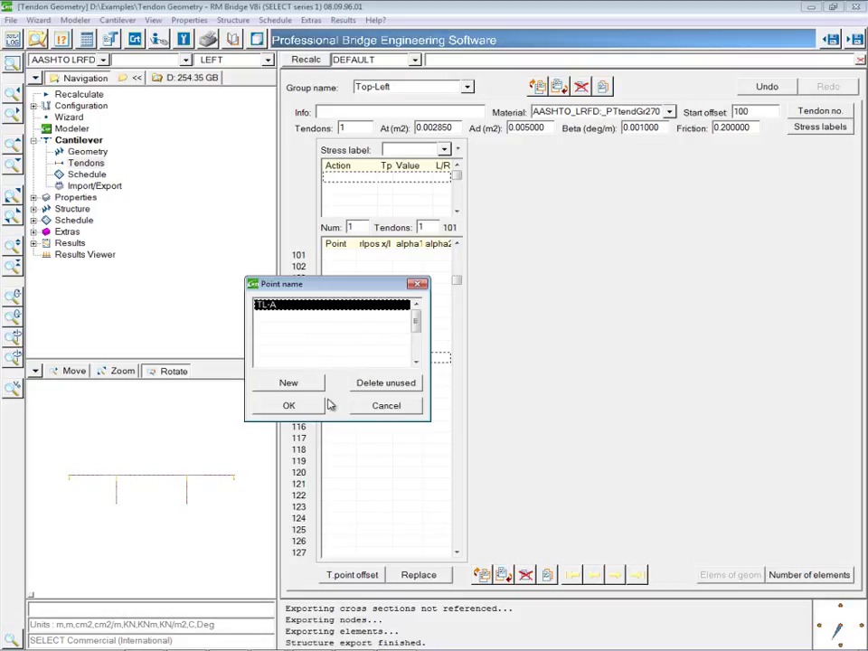
{"action": "left_click", "coordinate": [287, 383]}
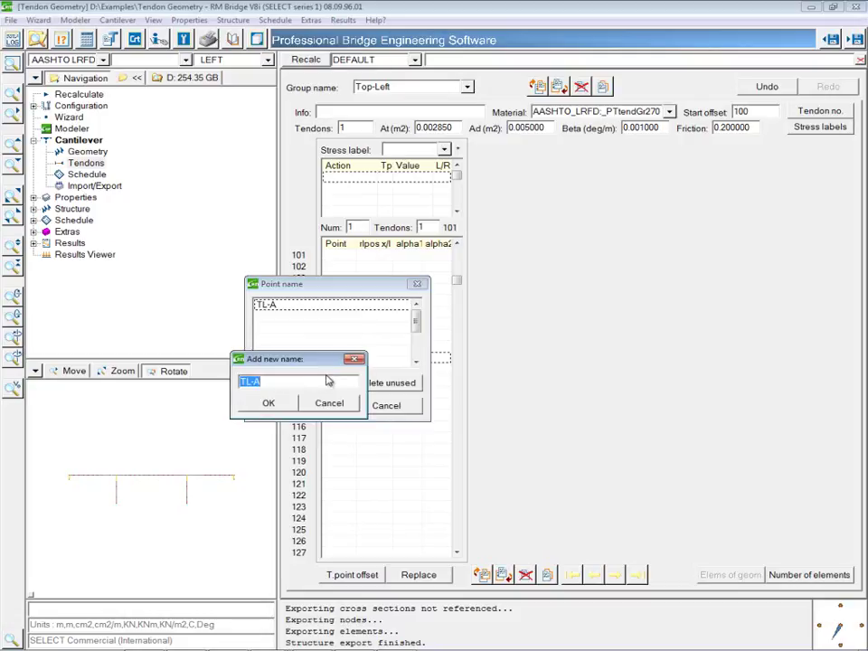
{"action": "type", "text": "TL1"}
{"action": "left_click", "coordinate": [286, 405]}
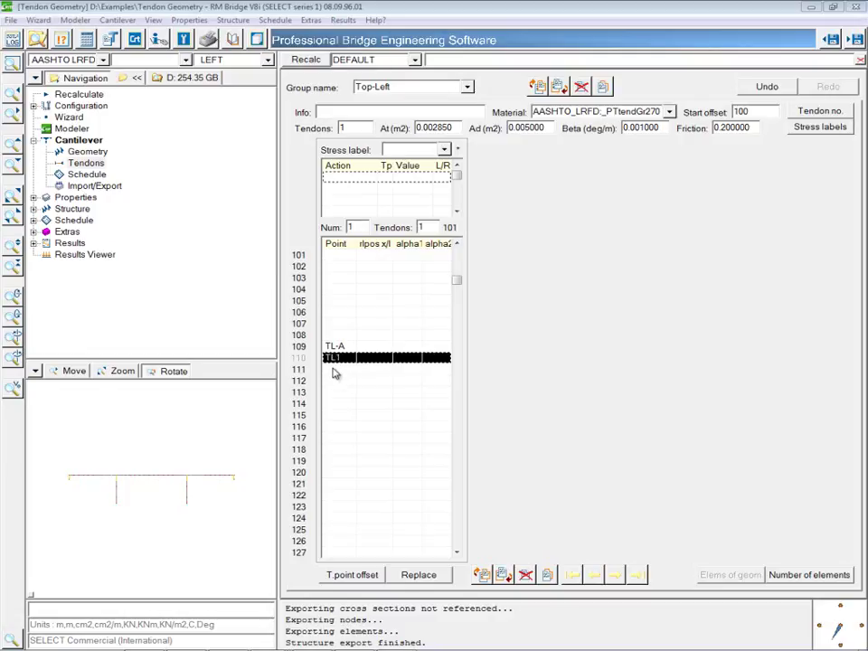
Step: Assign the existing point TL1 to element 111 with relative longitudinal position 1
{"action": "double_click", "coordinate": [333, 372]}
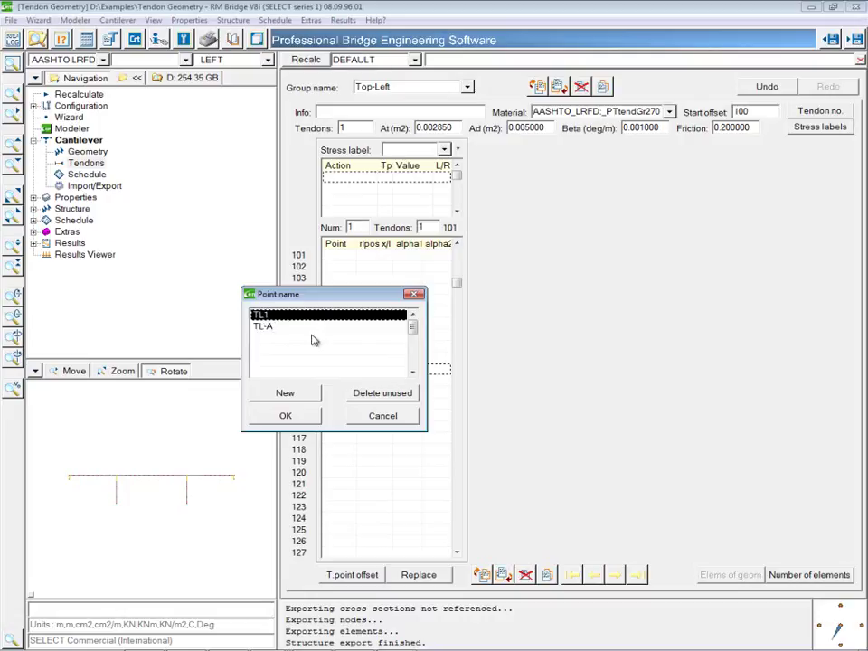
{"action": "left_click", "coordinate": [285, 415]}
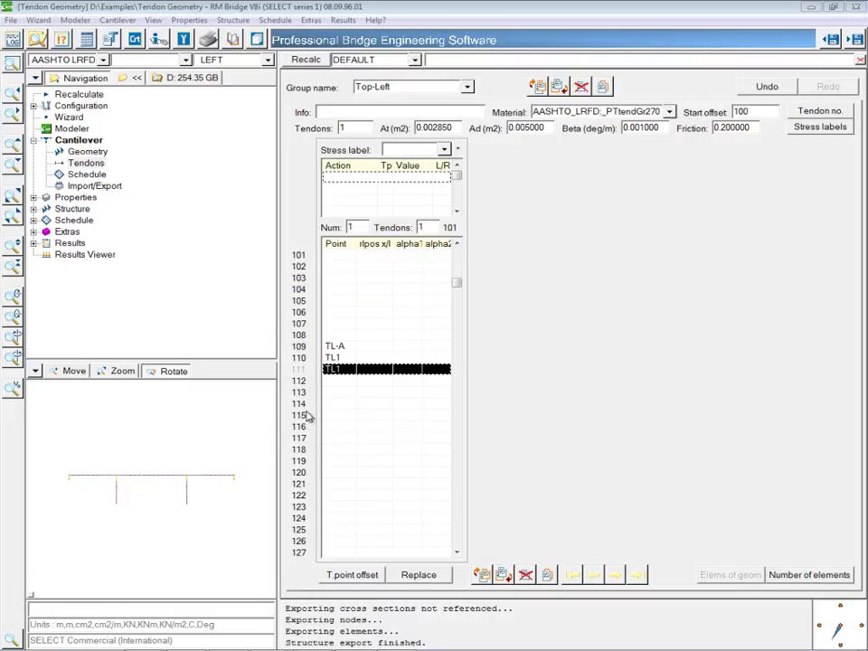
{"action": "left_click", "coordinate": [376, 369]}
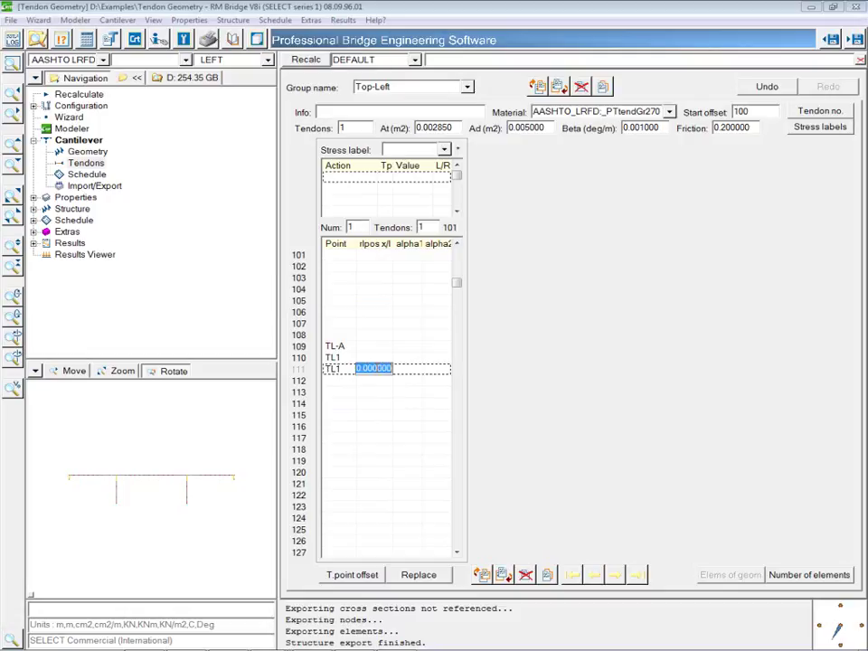
{"action": "type", "text": "1"}
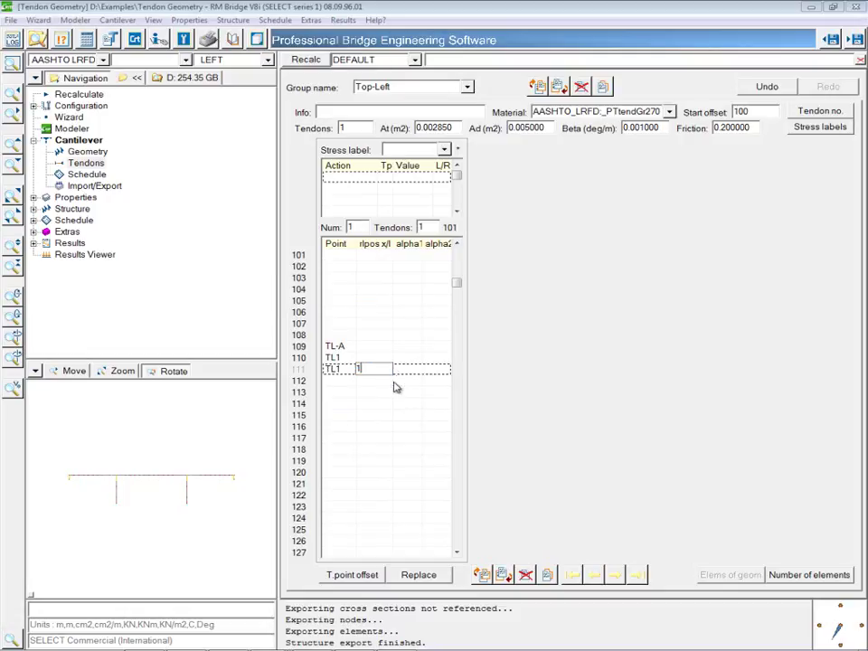
{"action": "left_click", "coordinate": [338, 371]}
Step: Assign the existing point TL-A to element 112 with relative longitudinal position 1
{"action": "left_click", "coordinate": [341, 382]}
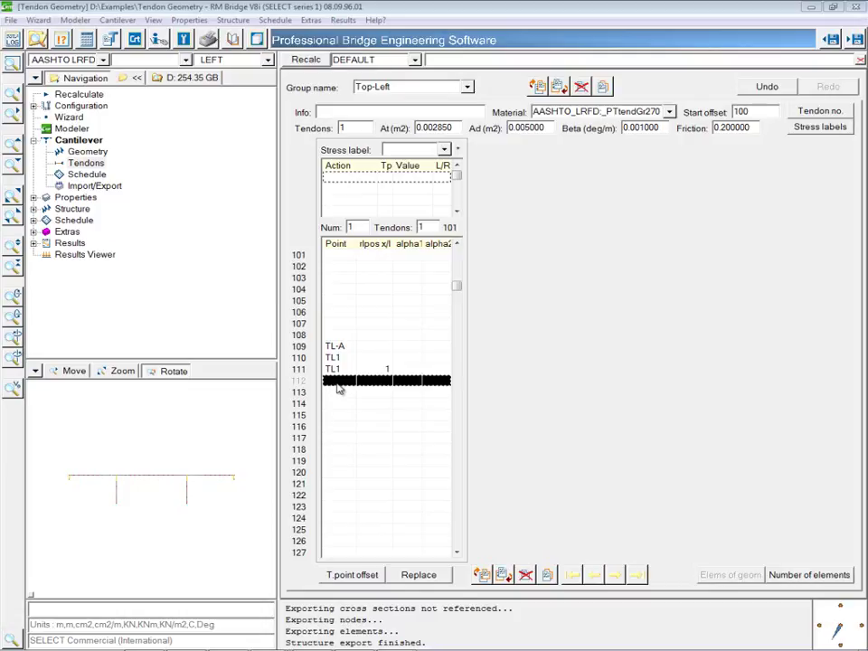
{"action": "double_click", "coordinate": [339, 386]}
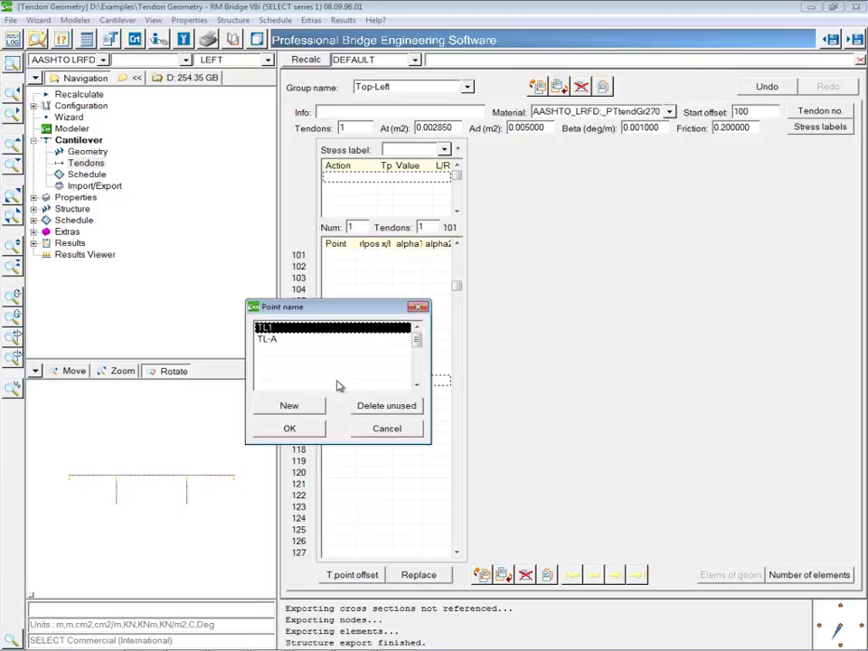
{"action": "left_click", "coordinate": [268, 341]}
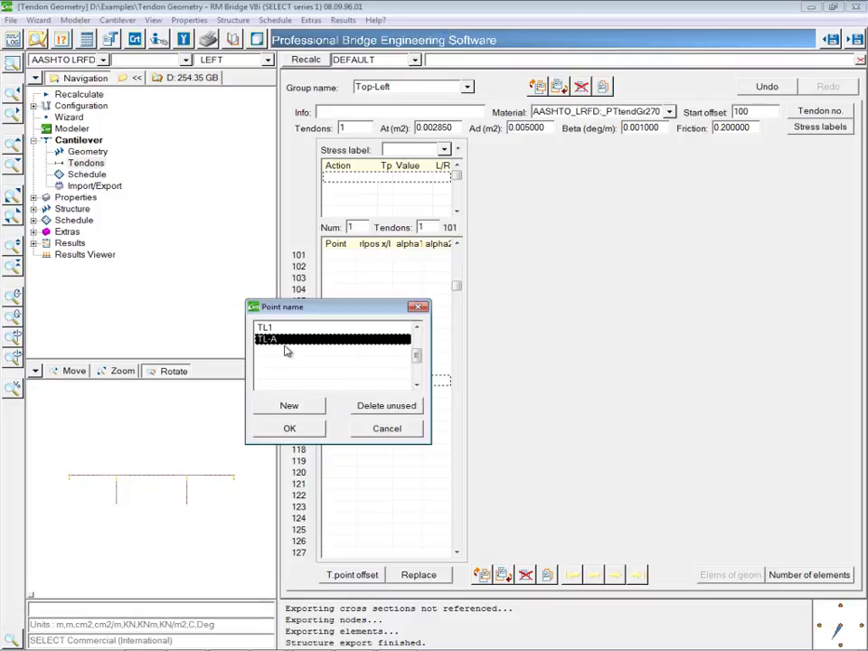
{"action": "left_click", "coordinate": [289, 429]}
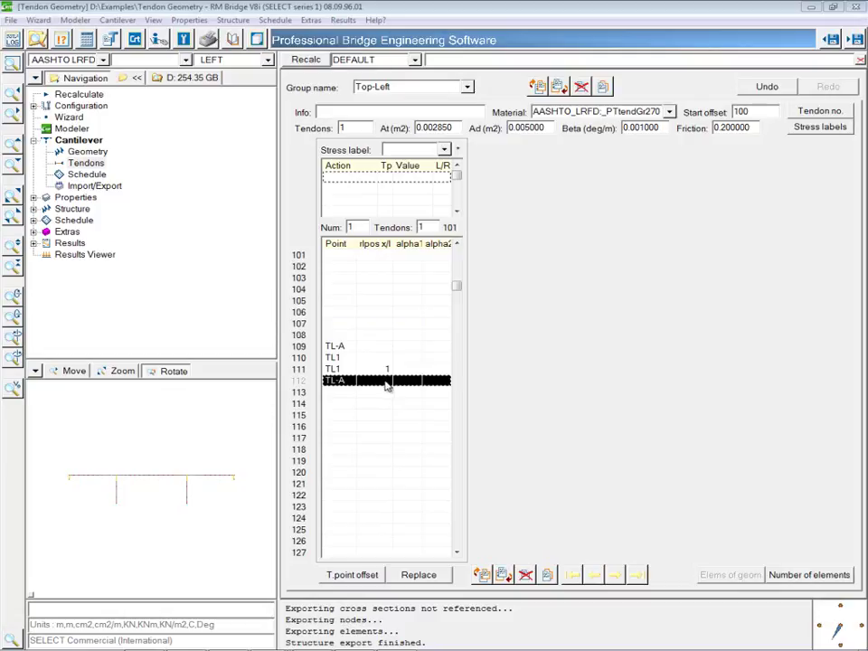
{"action": "left_click", "coordinate": [387, 384]}
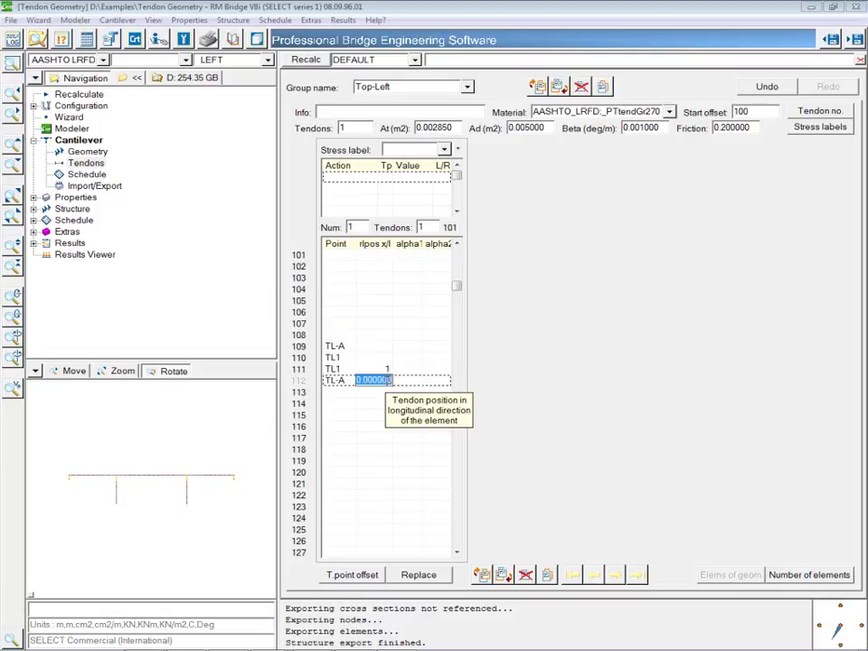
{"action": "type", "text": "1"}
{"action": "left_click", "coordinate": [384, 404]}
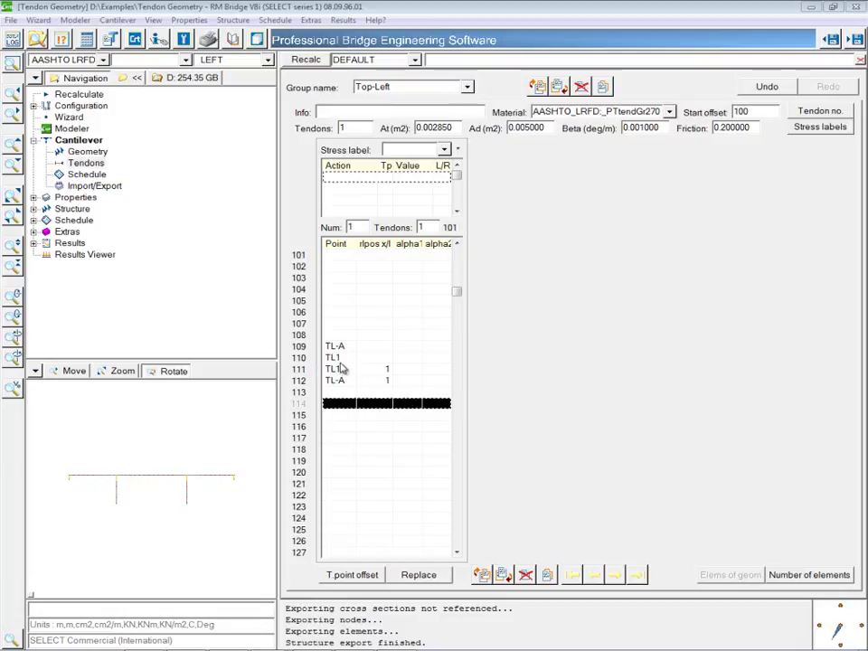
Step: Export the tendon groups to TCL-files, import them into the RM-project, and close the resulting error file
{"action": "left_click", "coordinate": [87, 186]}
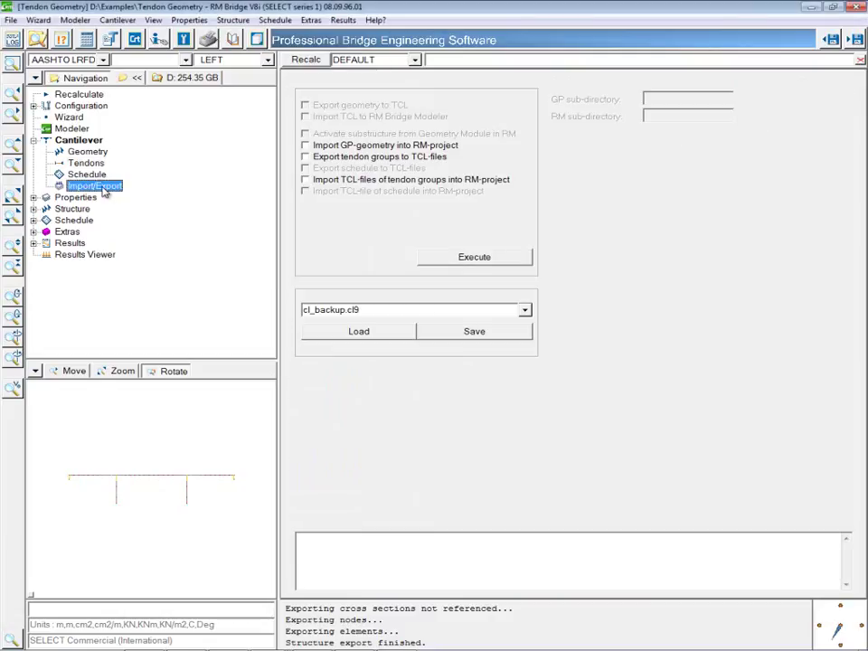
{"action": "left_click", "coordinate": [356, 159]}
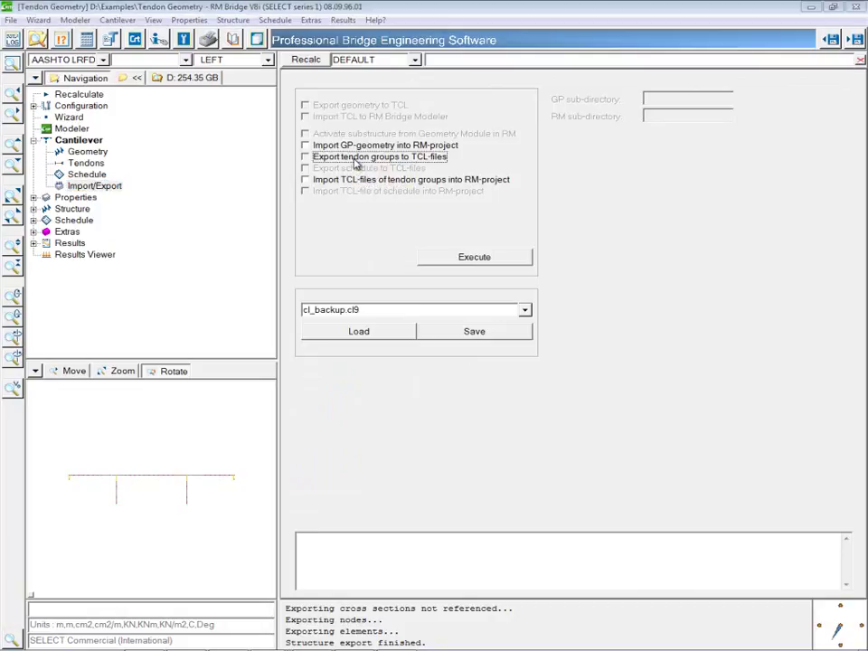
{"action": "left_click", "coordinate": [344, 181]}
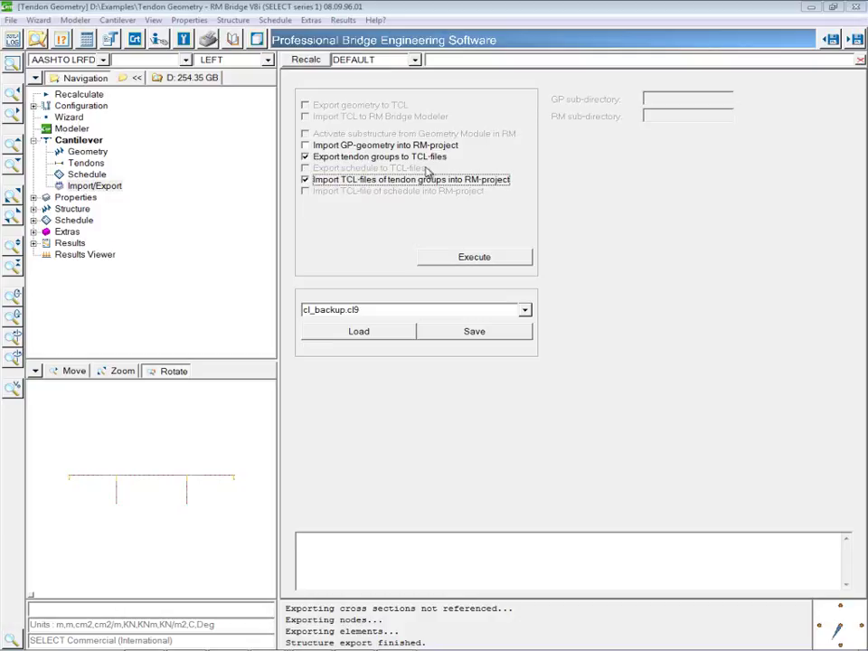
{"action": "left_click", "coordinate": [459, 256]}
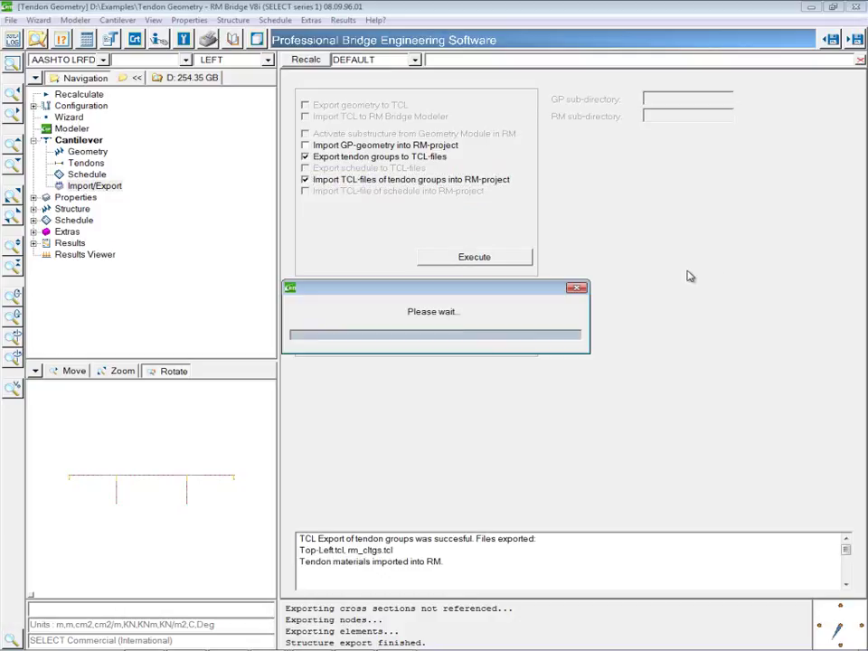
{"action": "left_click_drag", "start_coordinate": [495, 85], "coordinate": [448, 128]}
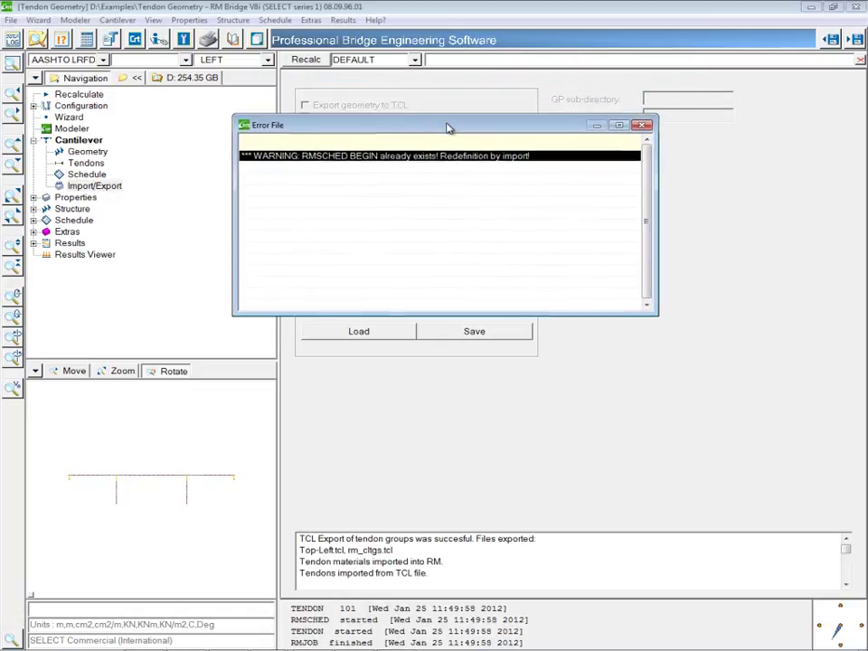
{"action": "left_click", "coordinate": [643, 125]}
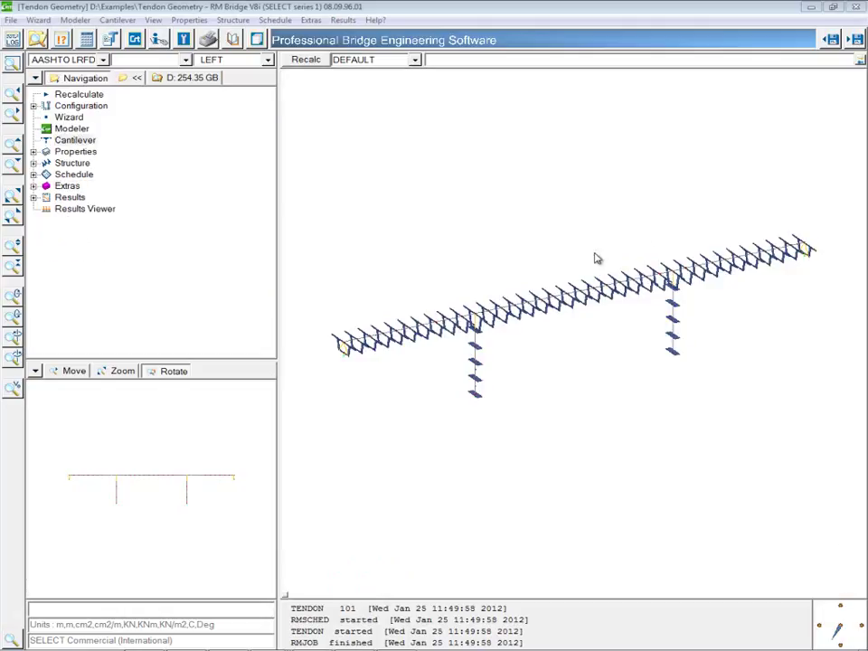
Step: Recalculate the structure for the DEFAULT construction schedule with the cross-section calculation and structure check enabled
{"action": "left_click_drag", "start_coordinate": [595, 256], "coordinate": [562, 298]}
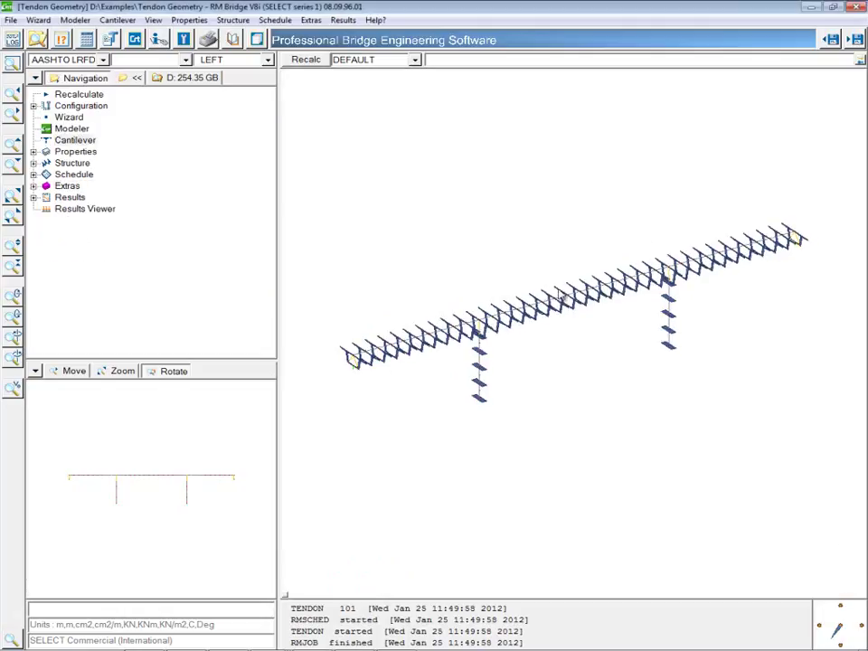
{"action": "left_click", "coordinate": [308, 62]}
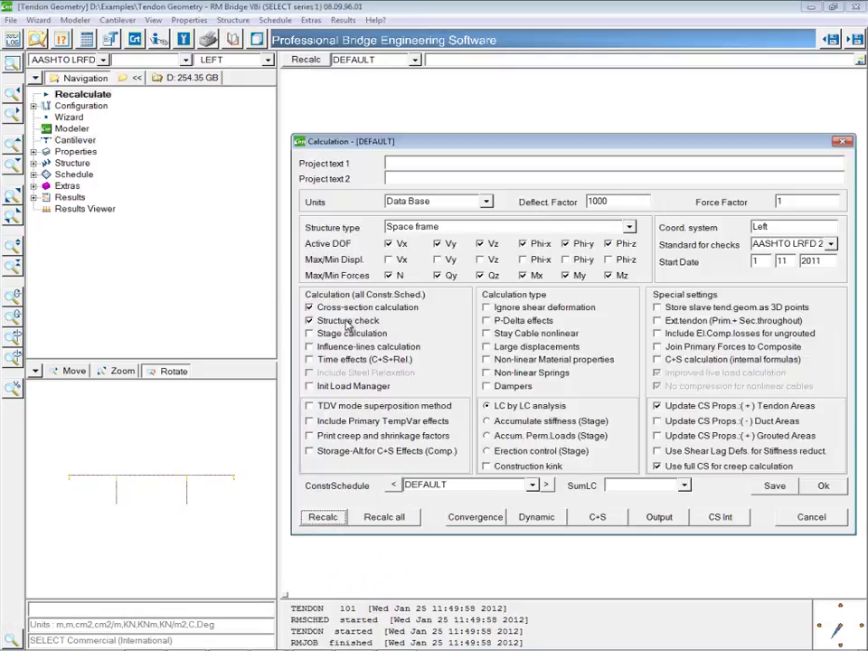
{"action": "left_click", "coordinate": [333, 517]}
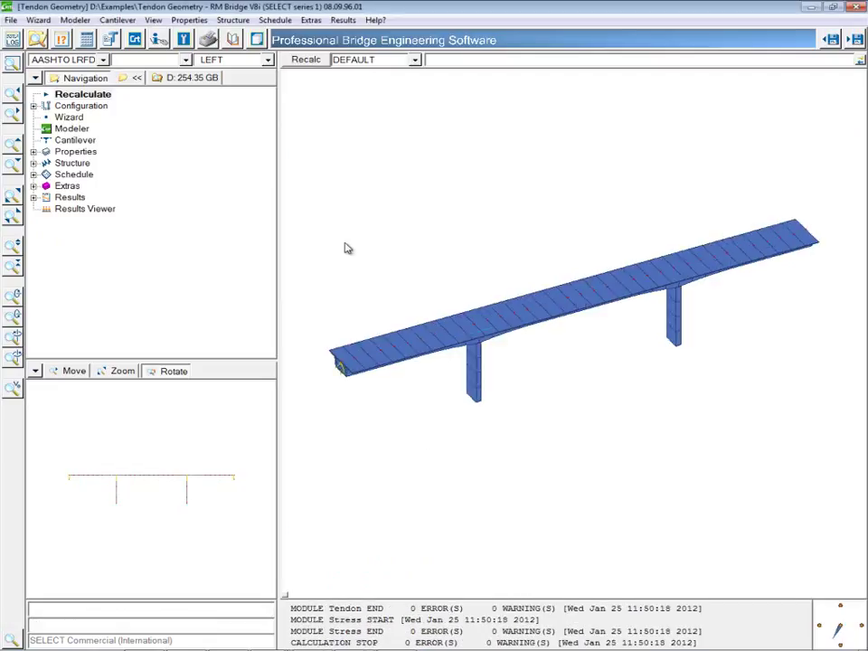
Step: Hide the element bodies and cross sections in the model view so the tendon over the first pier can be examined
{"action": "right_click", "coordinate": [346, 248]}
{"action": "left_click", "coordinate": [401, 432]}
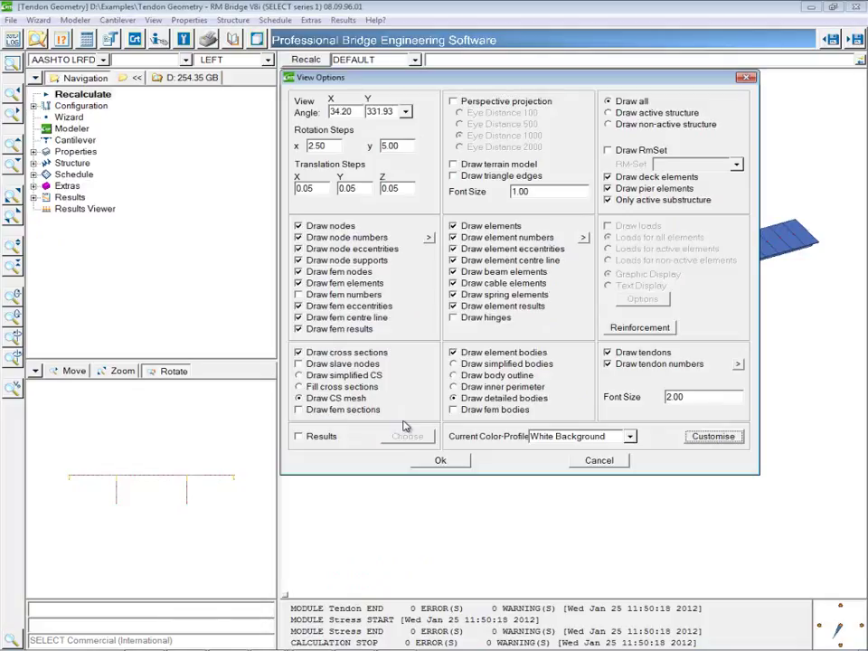
{"action": "left_click", "coordinate": [501, 352]}
{"action": "left_click", "coordinate": [366, 352]}
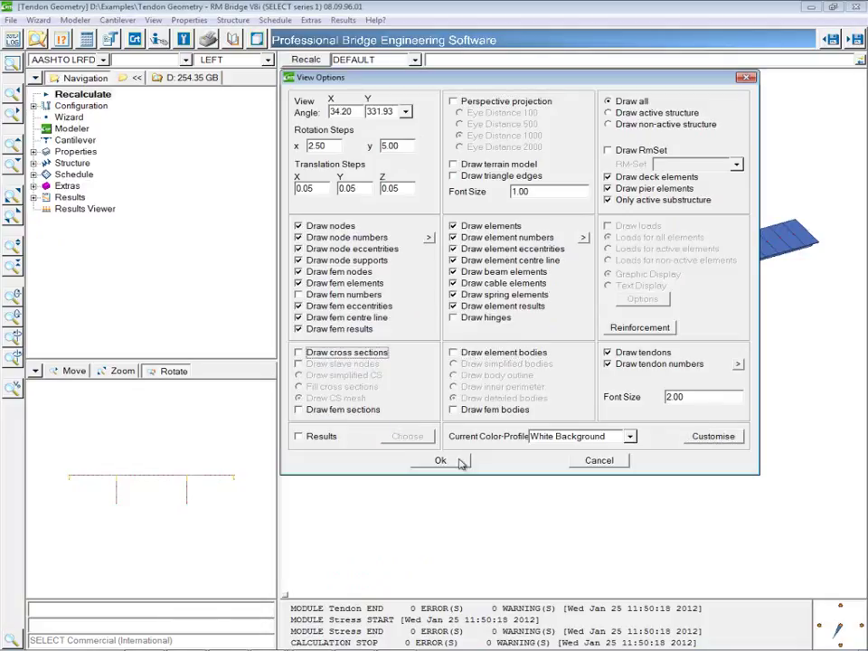
{"action": "left_click", "coordinate": [443, 461]}
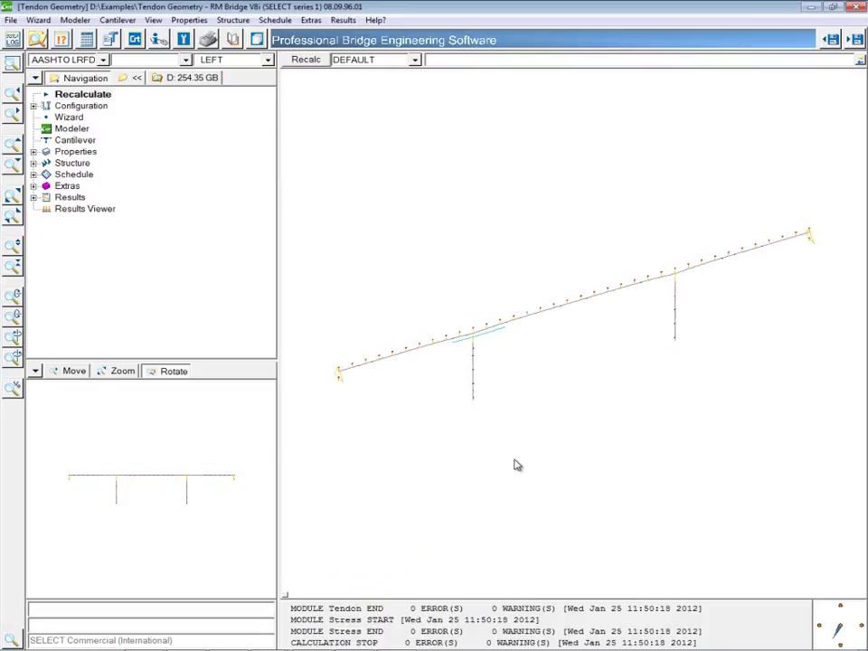
{"action": "scroll", "coordinate": [480, 349], "scroll_direction": "up", "scroll_amount": 5}
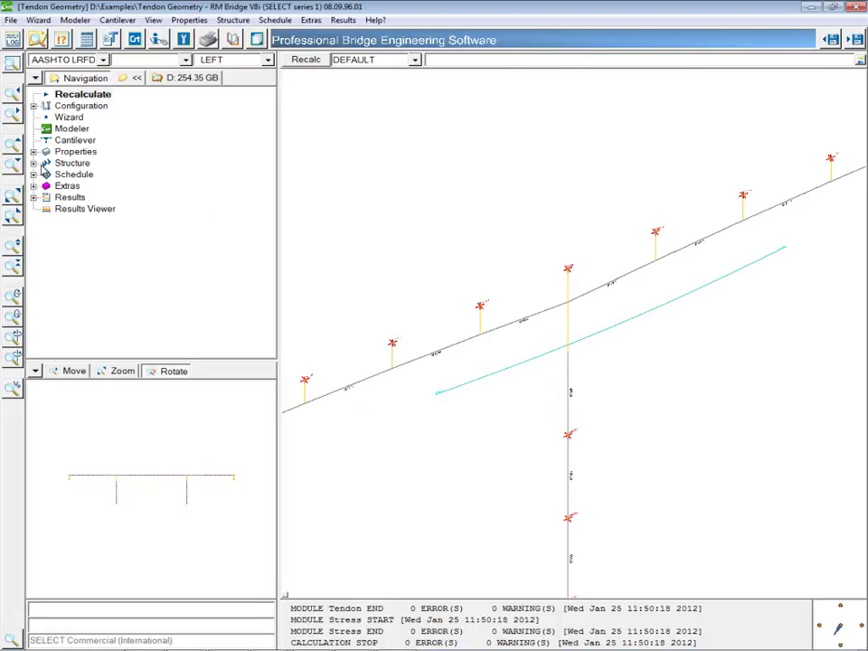
Step: Examine the element assignment and geometry of the imported tendon 101 in the structure data
{"action": "left_click", "coordinate": [33, 163]}
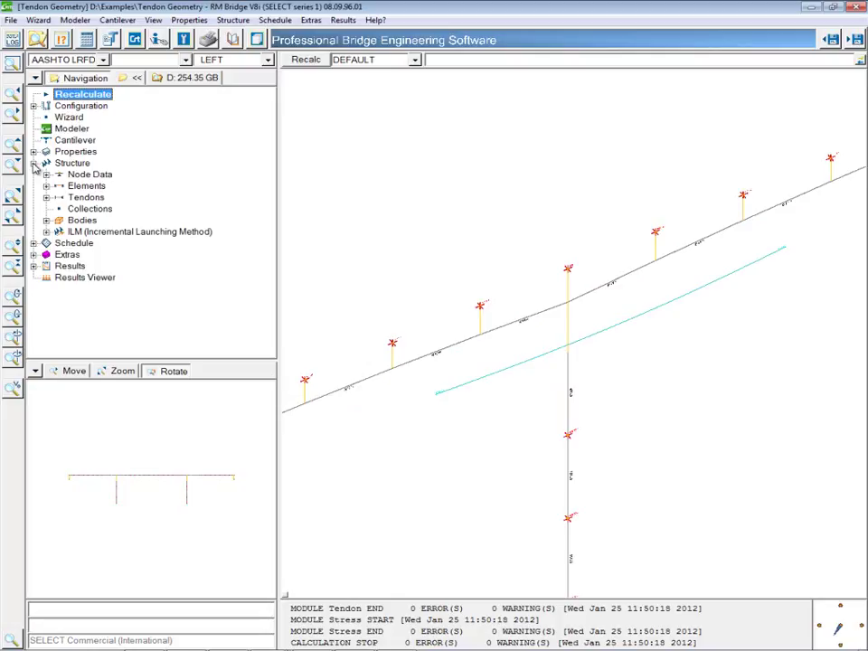
{"action": "left_click", "coordinate": [47, 197]}
{"action": "left_click", "coordinate": [149, 211]}
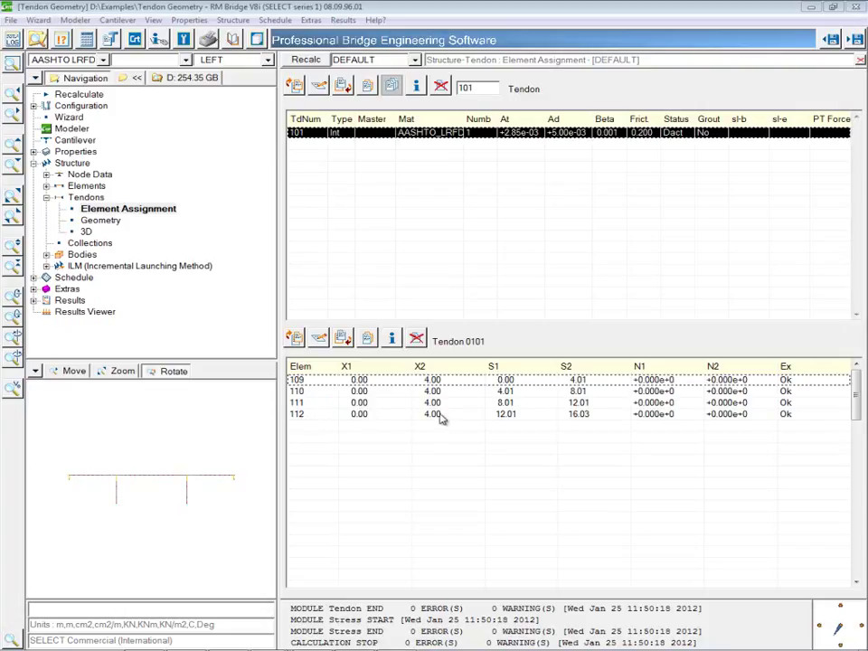
{"action": "left_click", "coordinate": [100, 220]}
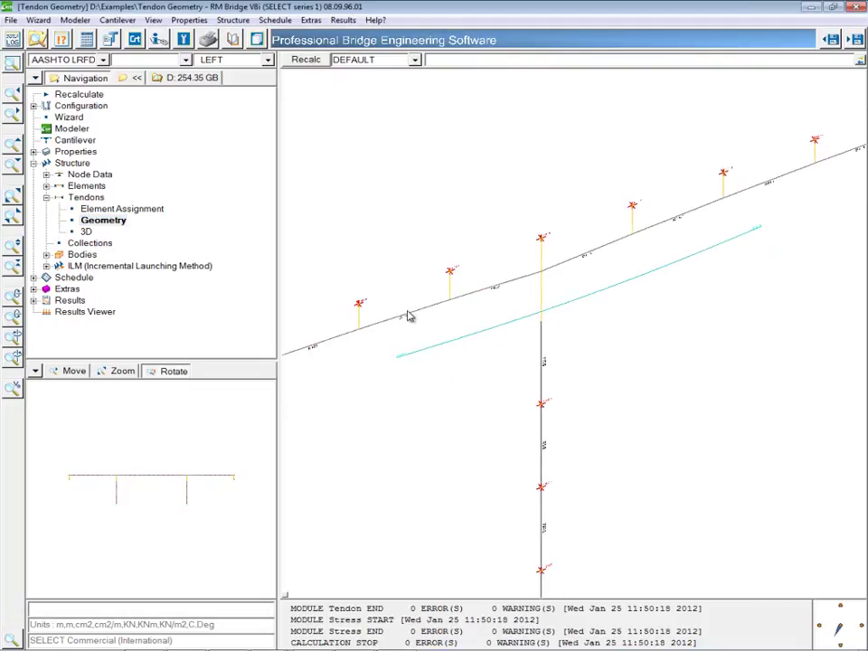
{"action": "left_click", "coordinate": [47, 197]}
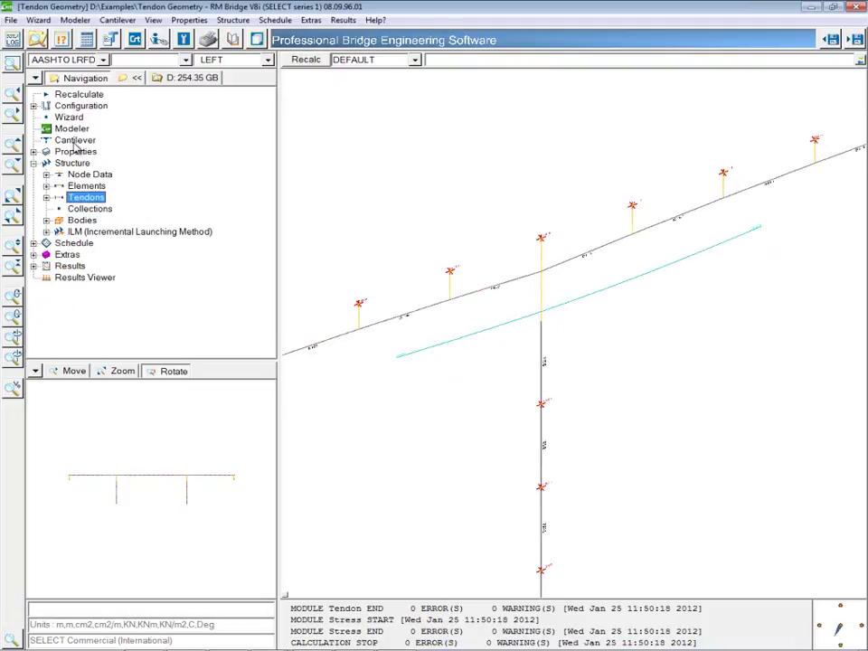
Step: Return to the Cantilever tendon definition and append a second tendon to the Top-Left group
{"action": "left_click", "coordinate": [75, 142]}
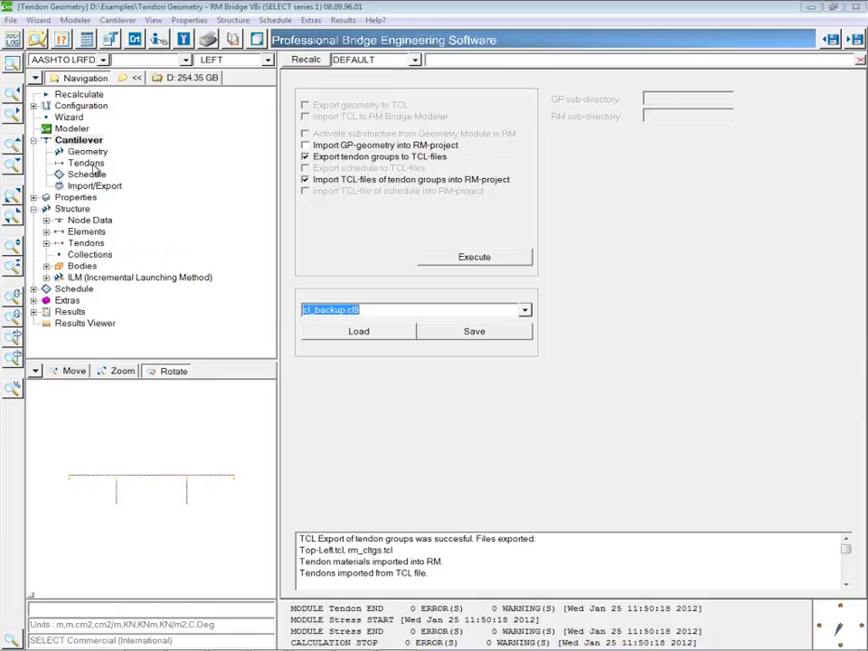
{"action": "left_click", "coordinate": [86, 163]}
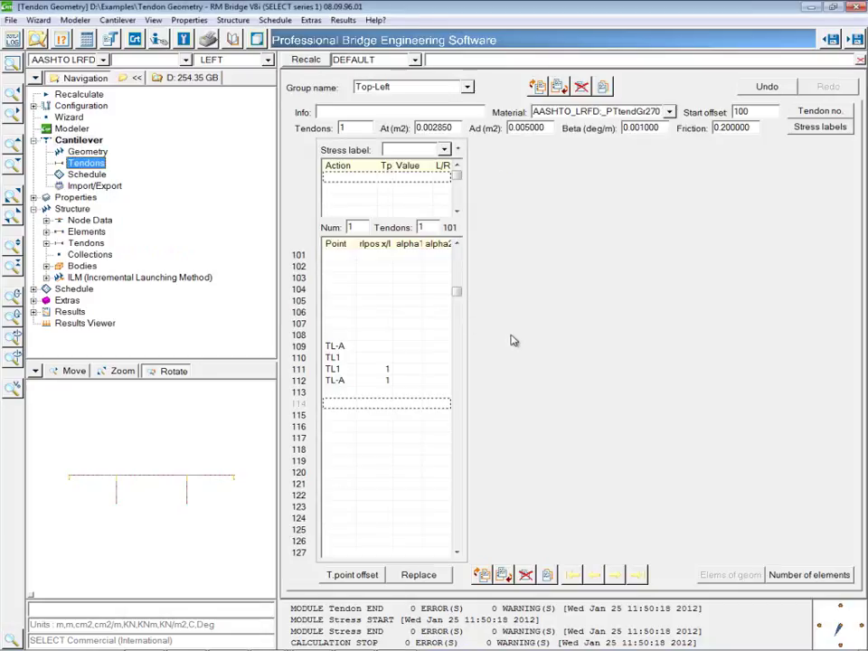
{"action": "left_click", "coordinate": [503, 576]}
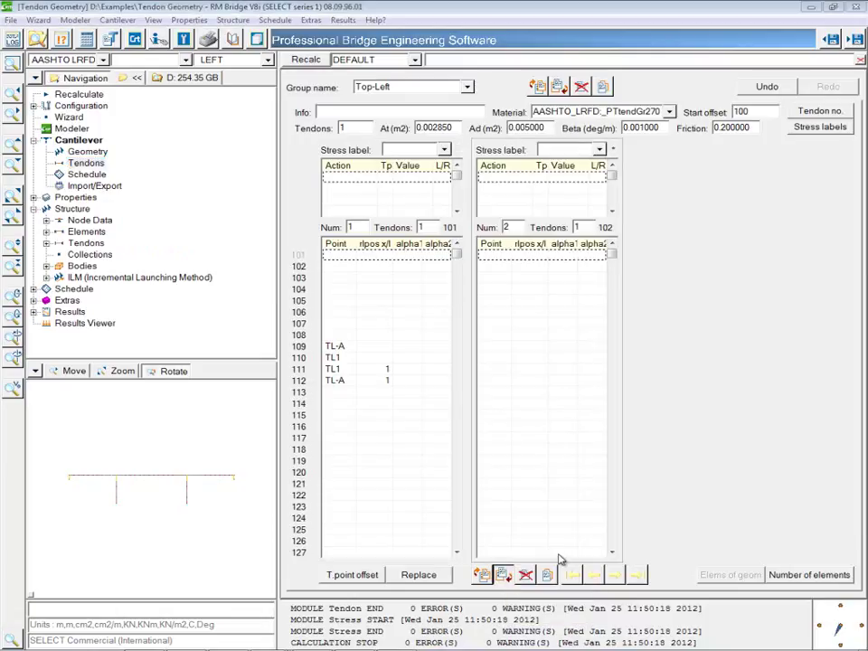
Step: Assign the existing point TL-A to element 108 of tendon 2
{"action": "left_click", "coordinate": [491, 338]}
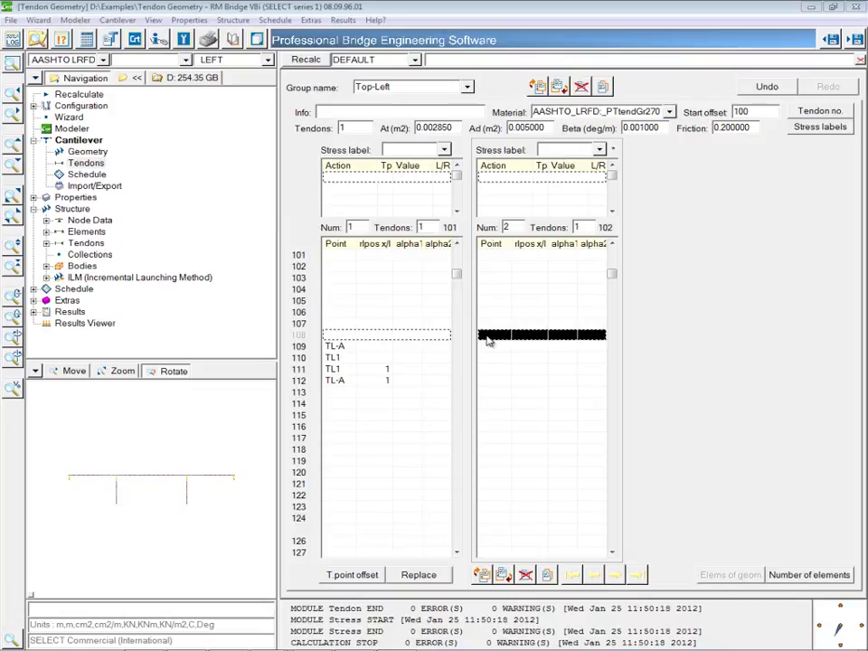
{"action": "left_click", "coordinate": [499, 393]}
{"action": "left_click", "coordinate": [499, 334]}
{"action": "double_click", "coordinate": [496, 336]}
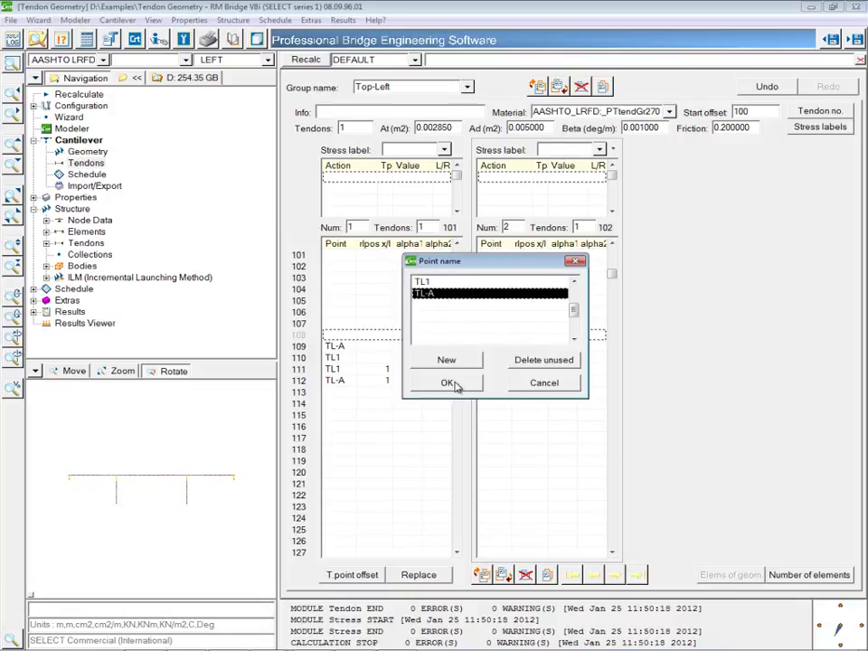
{"action": "left_click", "coordinate": [451, 384]}
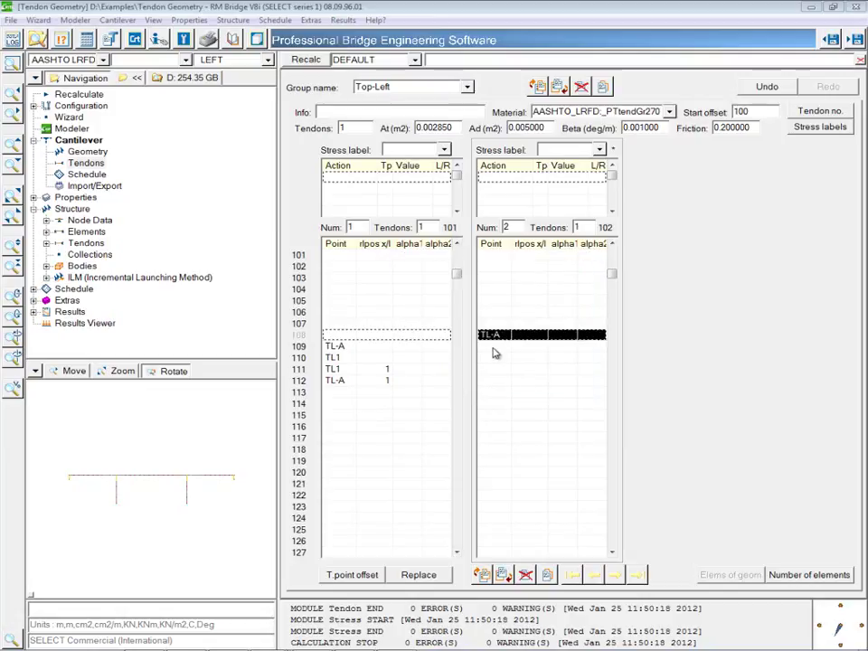
Step: Assign the existing point TL1 to element 109 of tendon 2
{"action": "left_click", "coordinate": [493, 349]}
{"action": "double_click", "coordinate": [495, 352]}
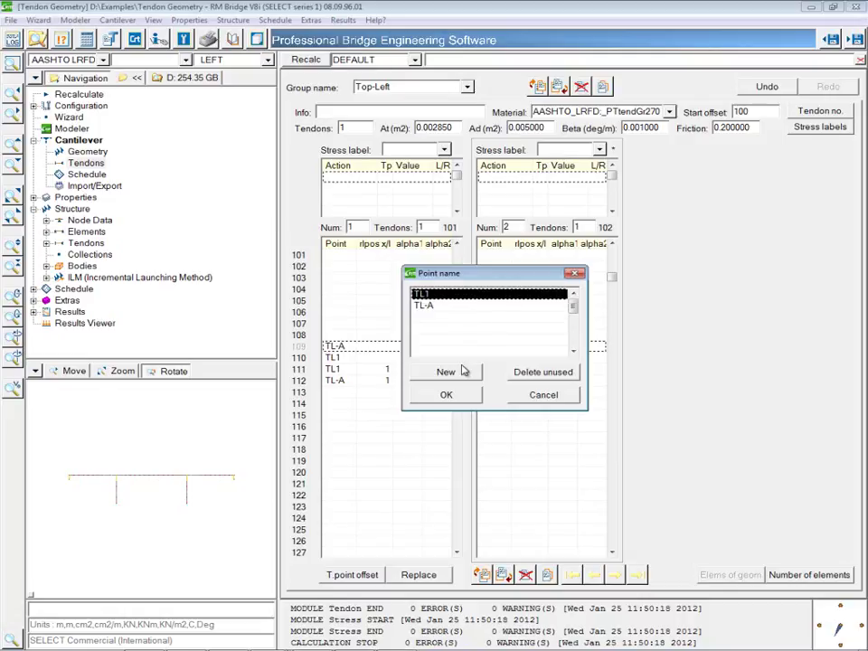
{"action": "left_click", "coordinate": [447, 394]}
Step: Add a new point name TL2 for tendon 2 at element 110
{"action": "left_click", "coordinate": [495, 360]}
{"action": "double_click", "coordinate": [495, 361]}
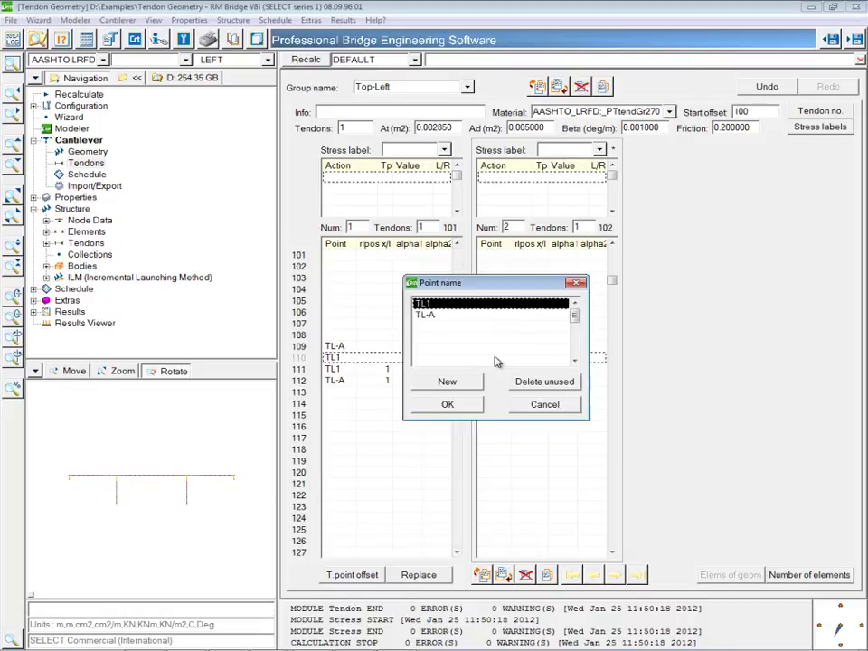
{"action": "left_click", "coordinate": [450, 383]}
{"action": "type", "text": "TL2"}
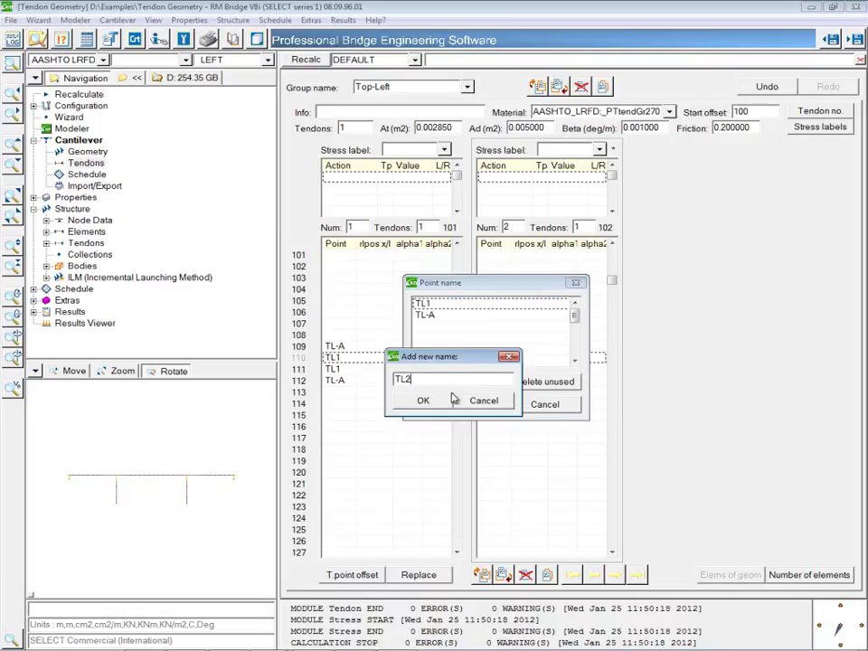
{"action": "left_click", "coordinate": [424, 400]}
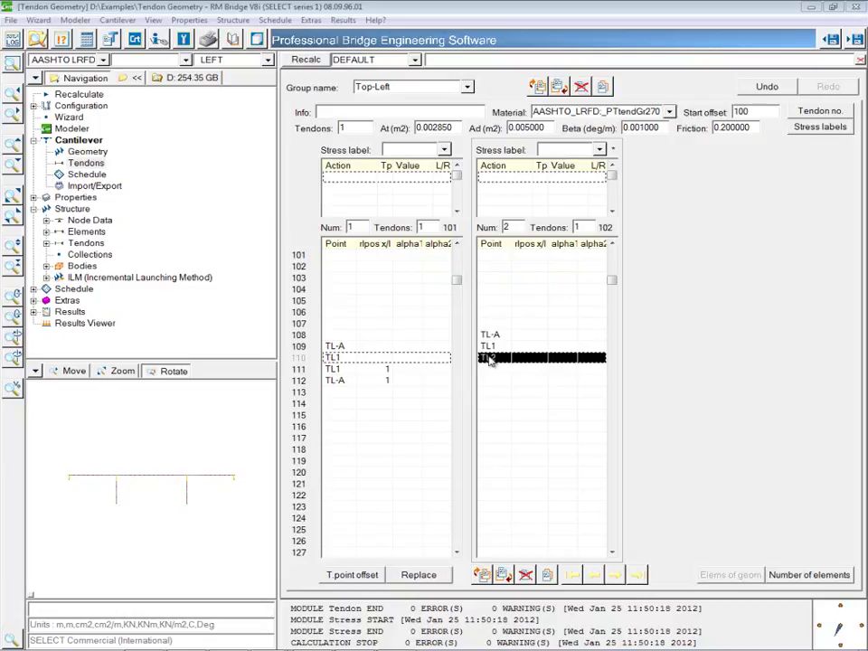
Step: Copy point TL2 from element 110 to element 111 of tendon 2
{"action": "left_click", "coordinate": [494, 348]}
{"action": "left_click", "coordinate": [491, 355]}
{"action": "left_click", "coordinate": [493, 348]}
{"action": "left_click", "coordinate": [496, 361]}
{"action": "left_click", "coordinate": [492, 370]}
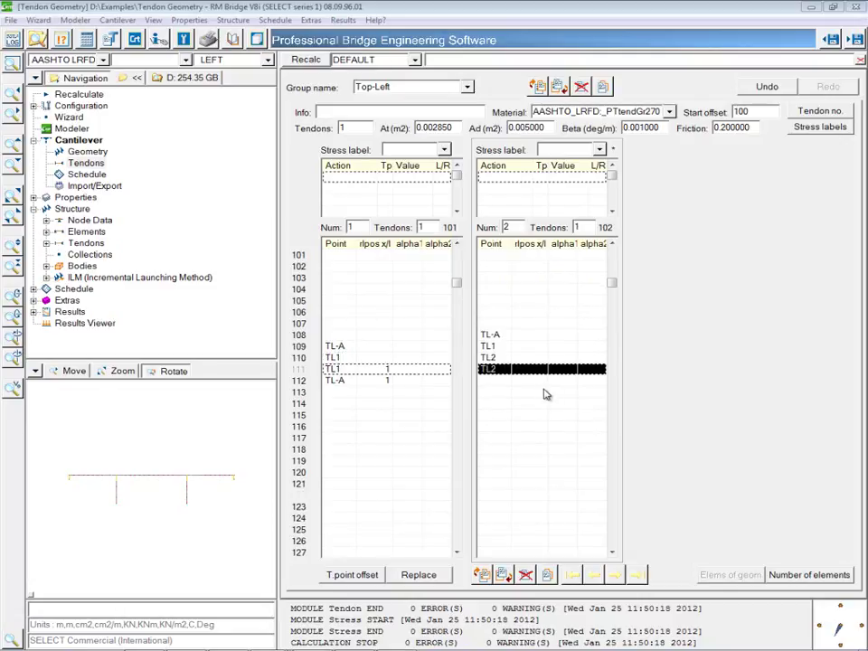
{"action": "type", "text": "TL2"}
Step: Copy point TL1 to element 112 and point TL-A to element 113 of tendon 2
{"action": "left_click", "coordinate": [507, 349]}
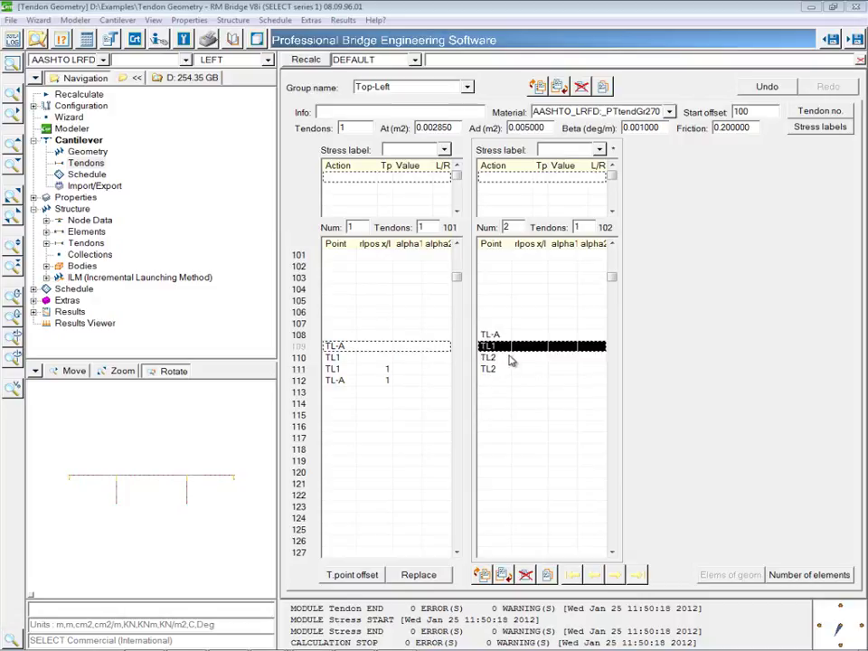
{"action": "left_click", "coordinate": [500, 380]}
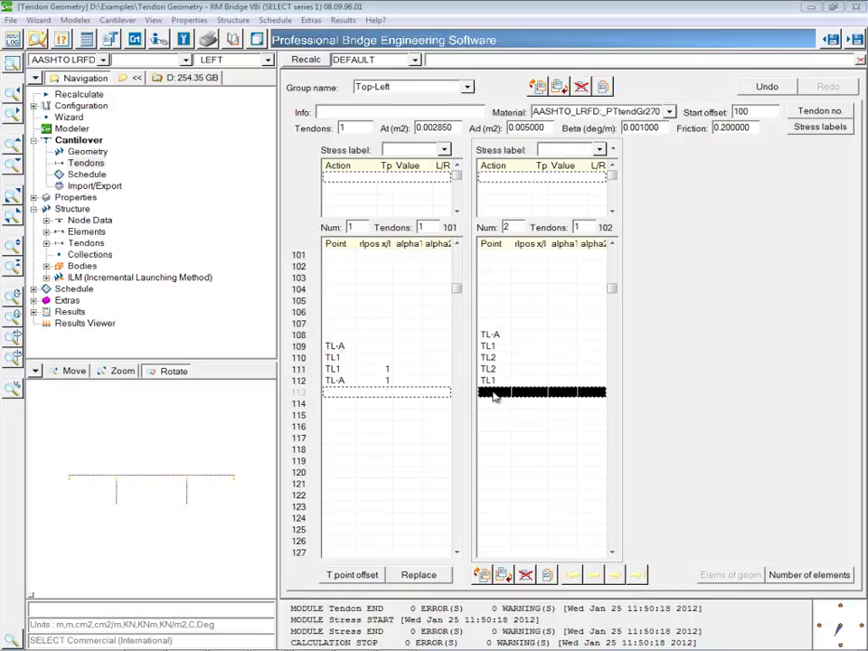
{"action": "left_click", "coordinate": [494, 336]}
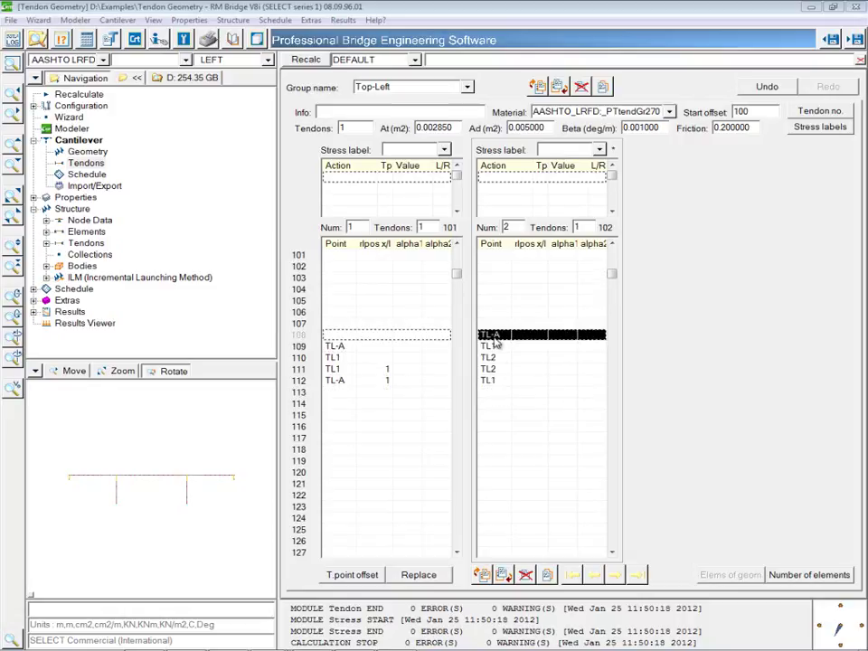
{"action": "left_click", "coordinate": [497, 396]}
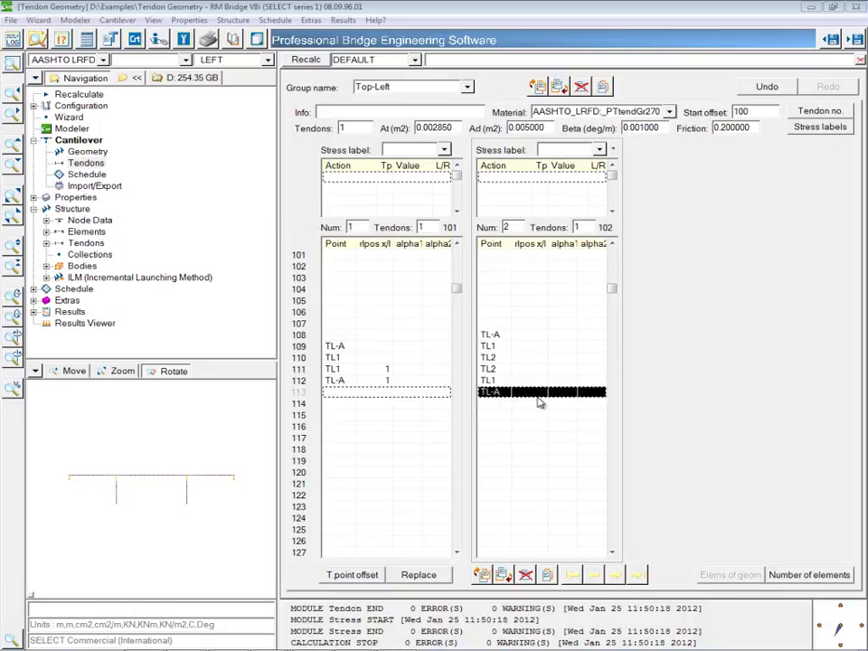
Step: Set the relative longitudinal position of point TL2 at element 111 of tendon 2 to 1
{"action": "left_click", "coordinate": [530, 372]}
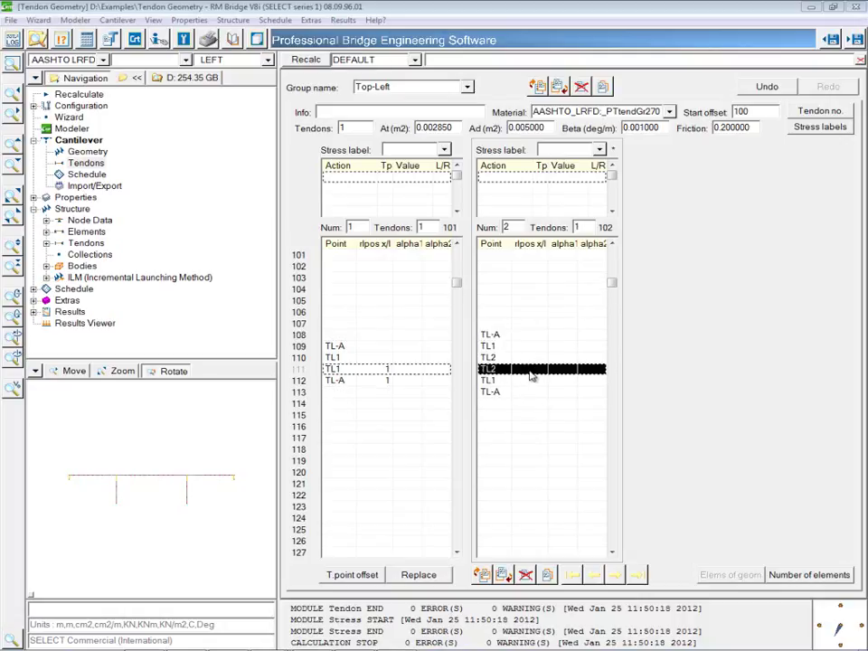
{"action": "left_click", "coordinate": [539, 369]}
{"action": "type", "text": "1"}
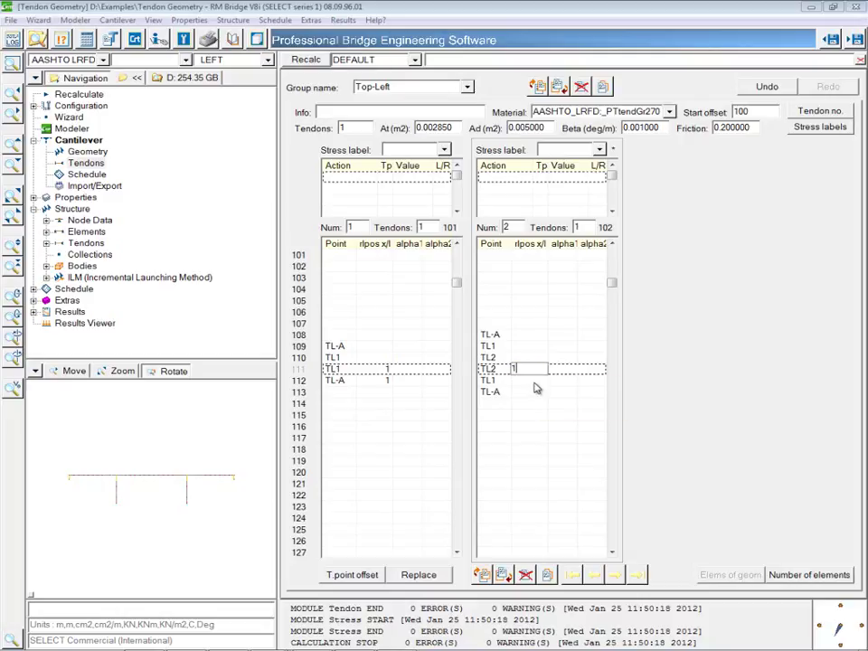
{"action": "left_click", "coordinate": [533, 383]}
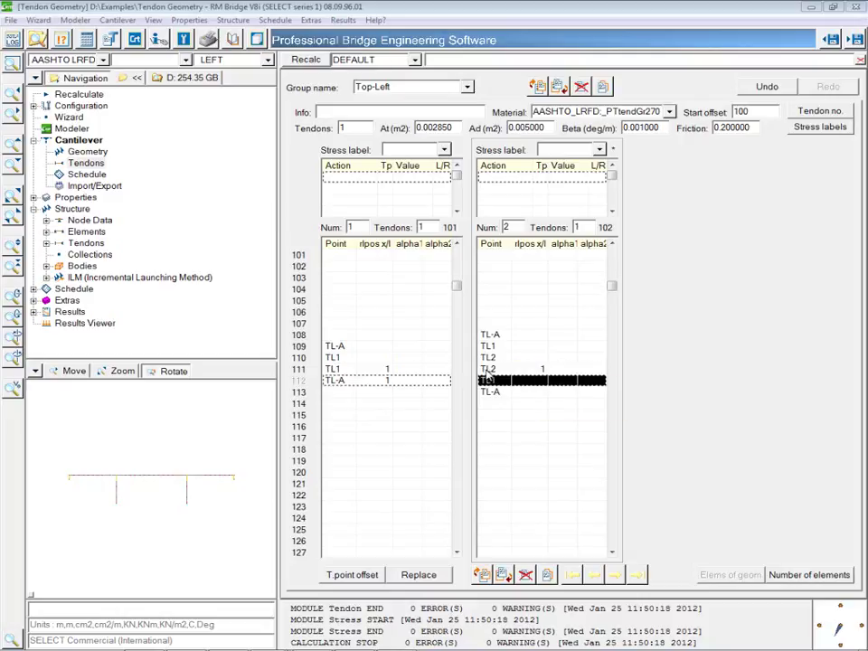
Step: Set the relative longitudinal position of TL1 at element 112 and TL-A at element 113 of tendon 2 to 1
{"action": "left_click", "coordinate": [539, 381]}
{"action": "type", "text": "1"}
{"action": "left_click", "coordinate": [540, 391]}
{"action": "left_click", "coordinate": [540, 392]}
{"action": "type", "text": "1"}
{"action": "left_click", "coordinate": [541, 404]}
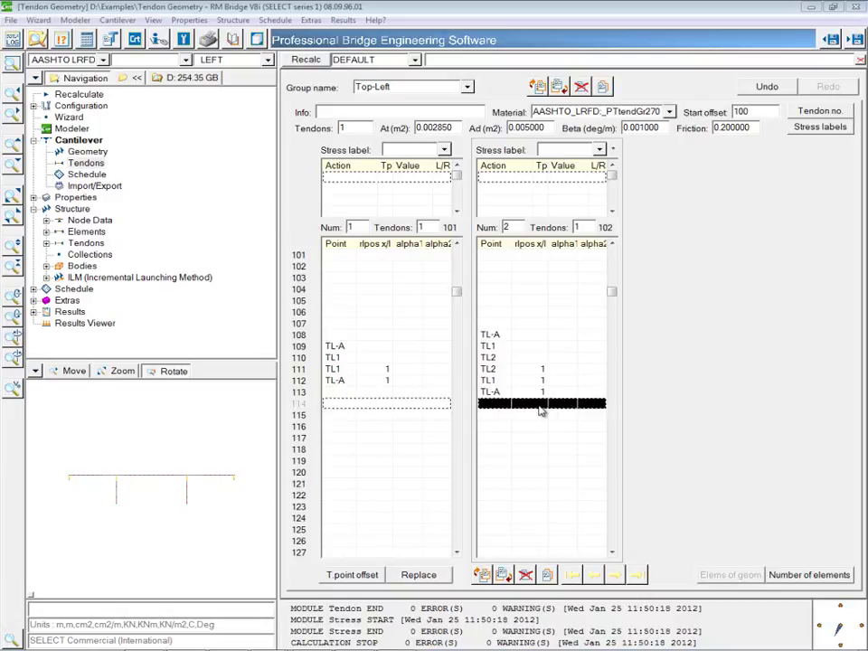
Step: Transfer the tendon groups into the RM project through TCL files and recalculate the DEFAULT construction schedule
{"action": "left_click", "coordinate": [94, 186]}
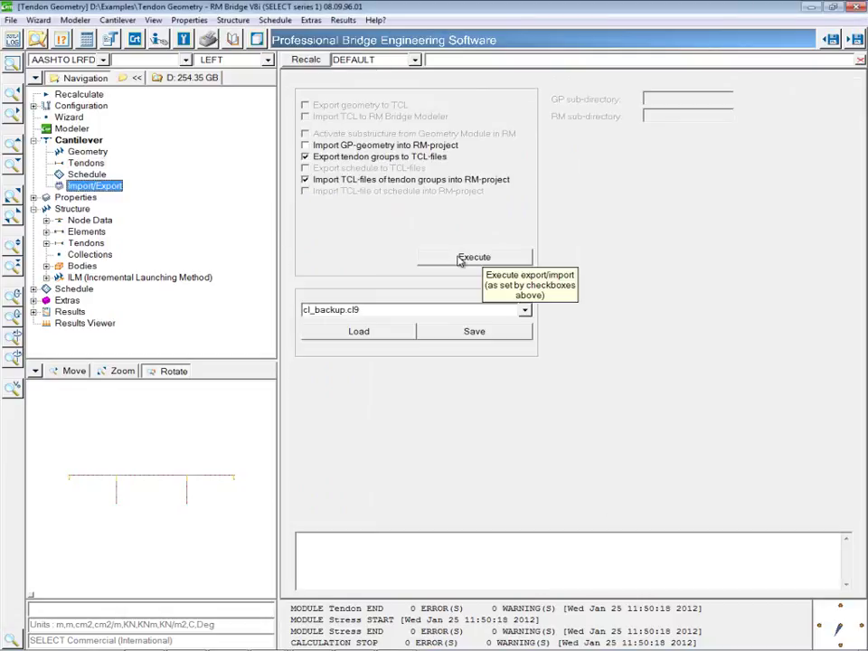
{"action": "left_click", "coordinate": [457, 259]}
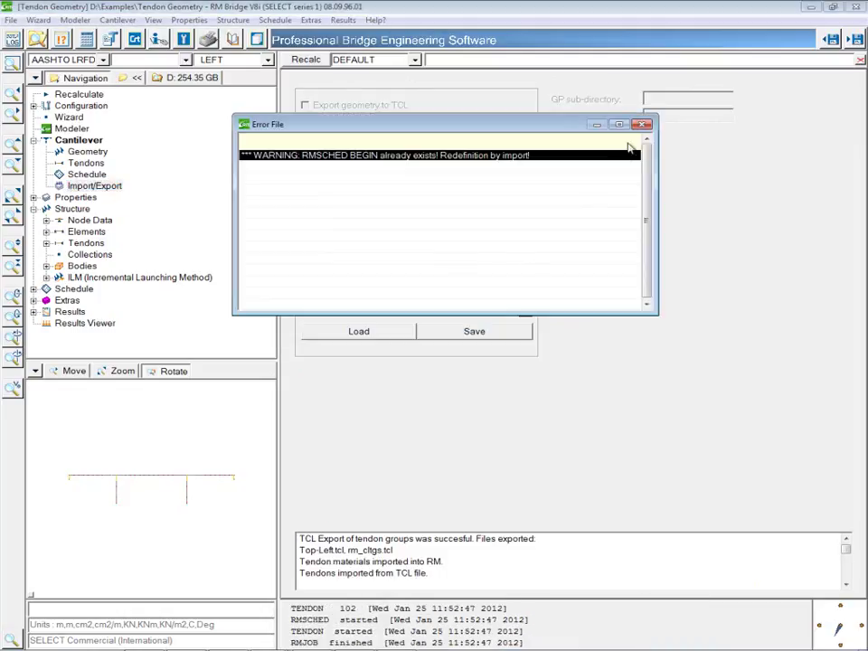
{"action": "left_click", "coordinate": [640, 124]}
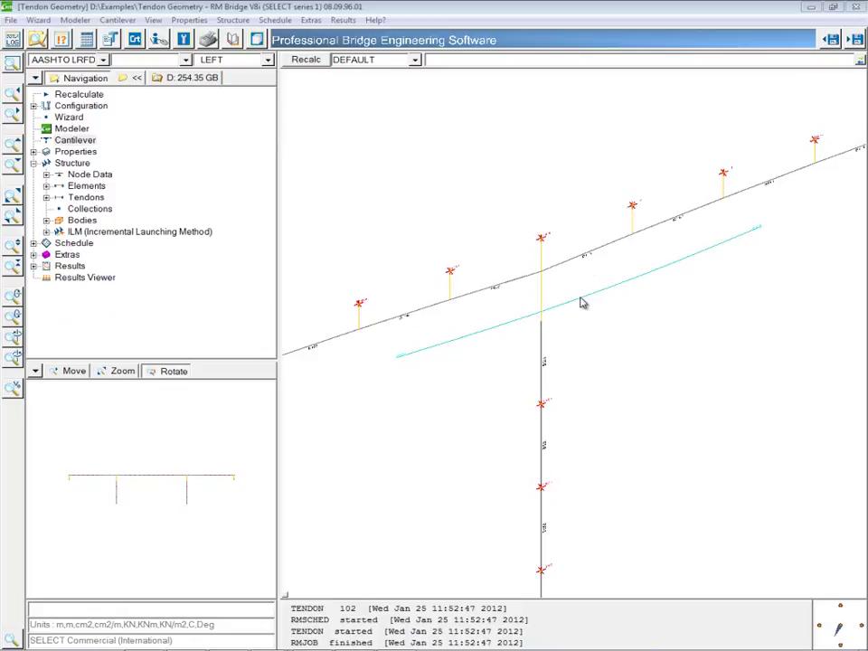
{"action": "left_click", "coordinate": [307, 60]}
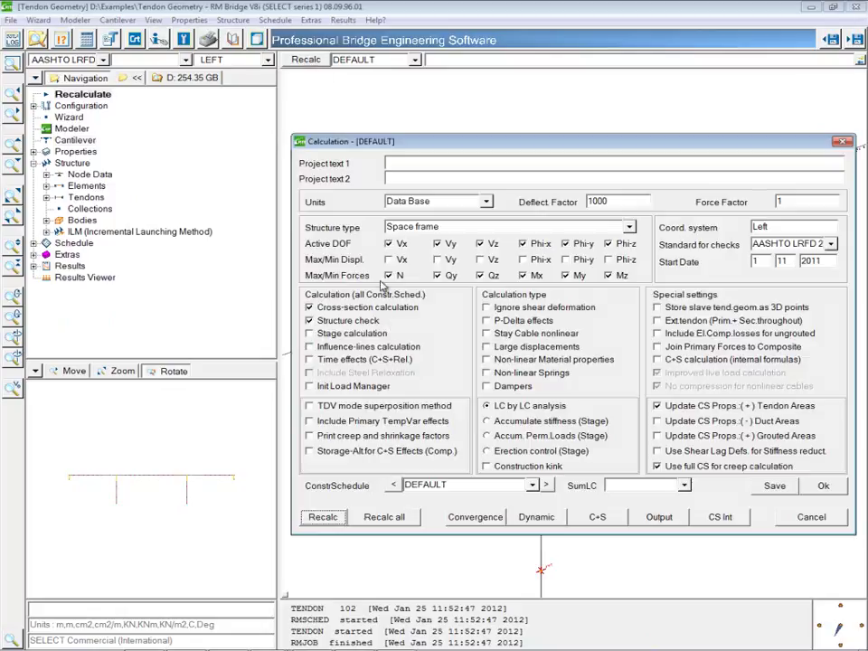
{"action": "left_click", "coordinate": [325, 517]}
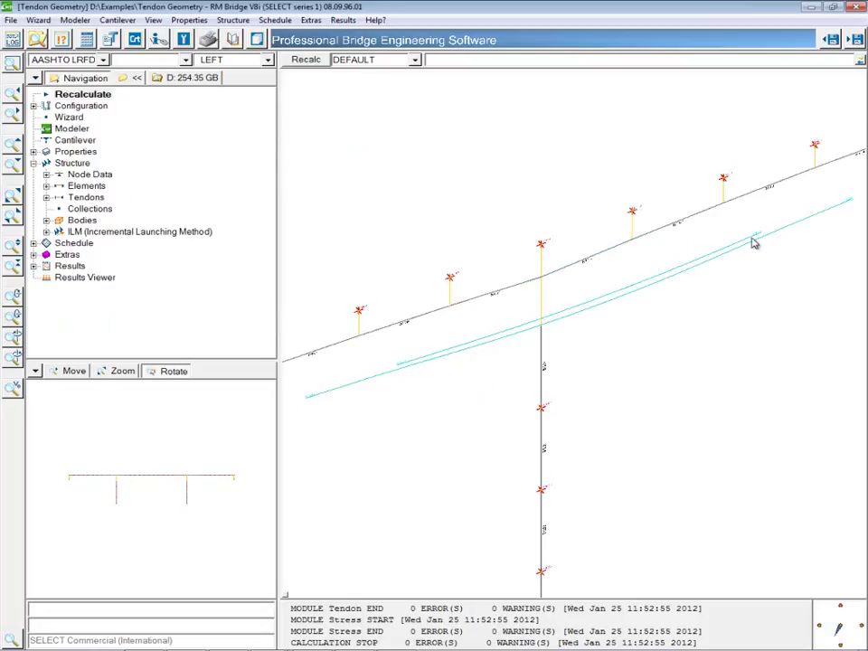
Step: Check the structure's tendon geometry tables for the element and CS point assignments of tendons 101 and 102
{"action": "double_click", "coordinate": [88, 198]}
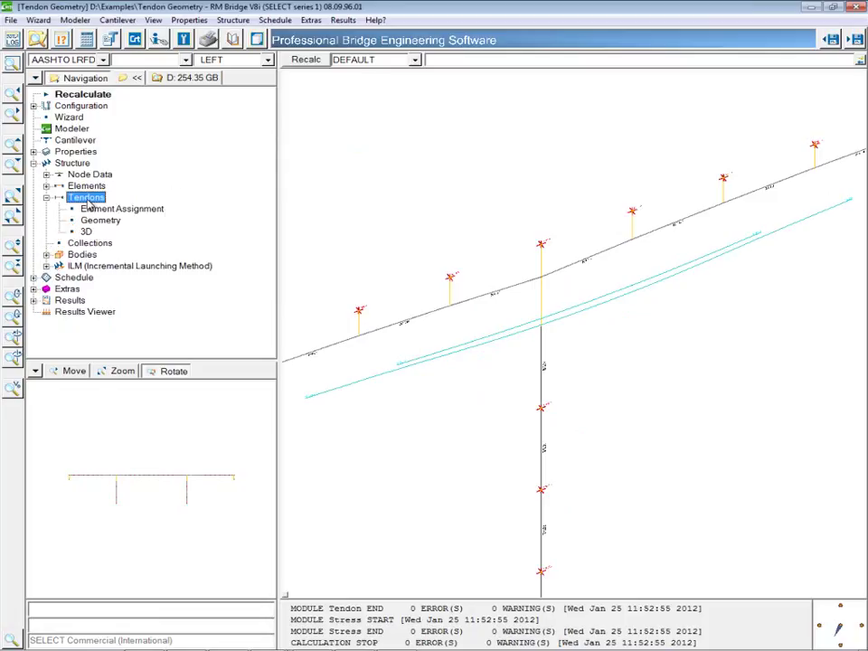
{"action": "double_click", "coordinate": [103, 220]}
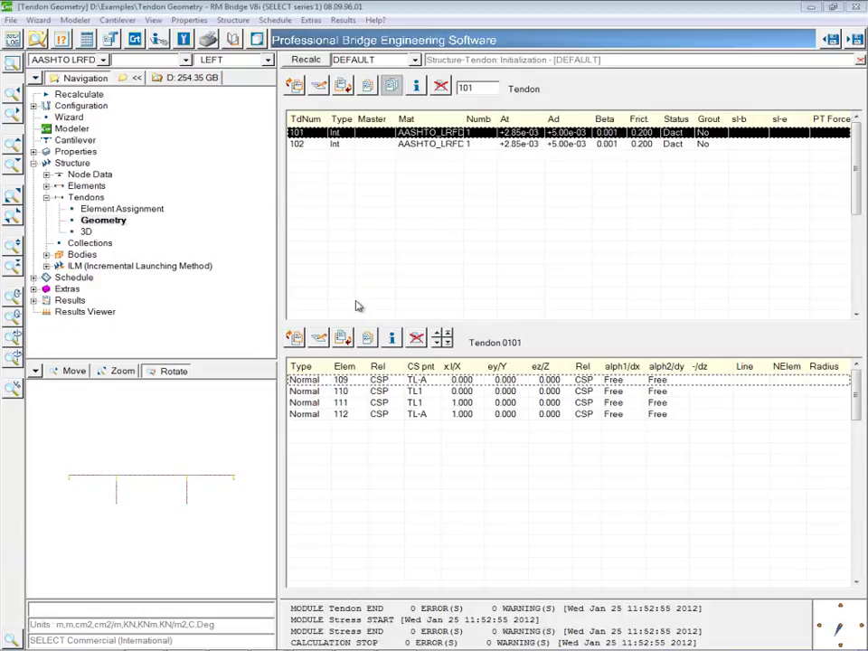
{"action": "left_click", "coordinate": [361, 145]}
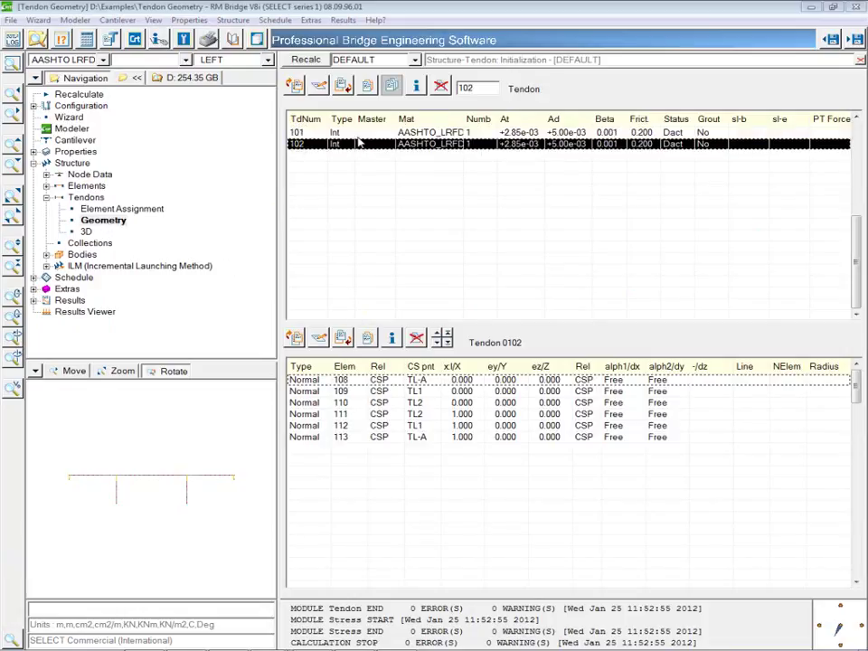
{"action": "left_click", "coordinate": [374, 132]}
{"action": "left_click", "coordinate": [381, 145]}
{"action": "key", "text": "Escape"}
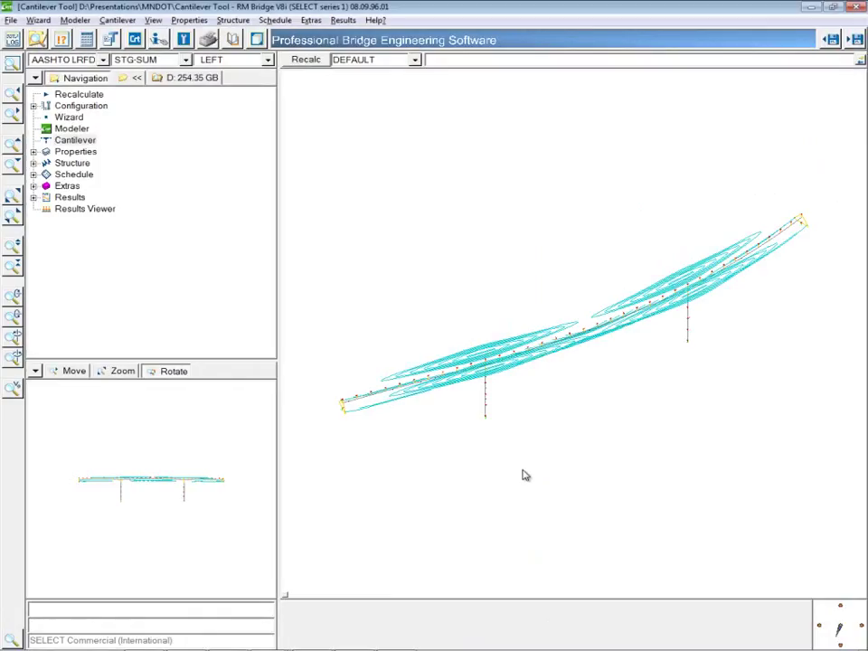
Step: Examine the tendon layout around the first pier in the Cantilever Tool example model
{"action": "left_click_drag", "start_coordinate": [517, 478], "coordinate": [513, 287]}
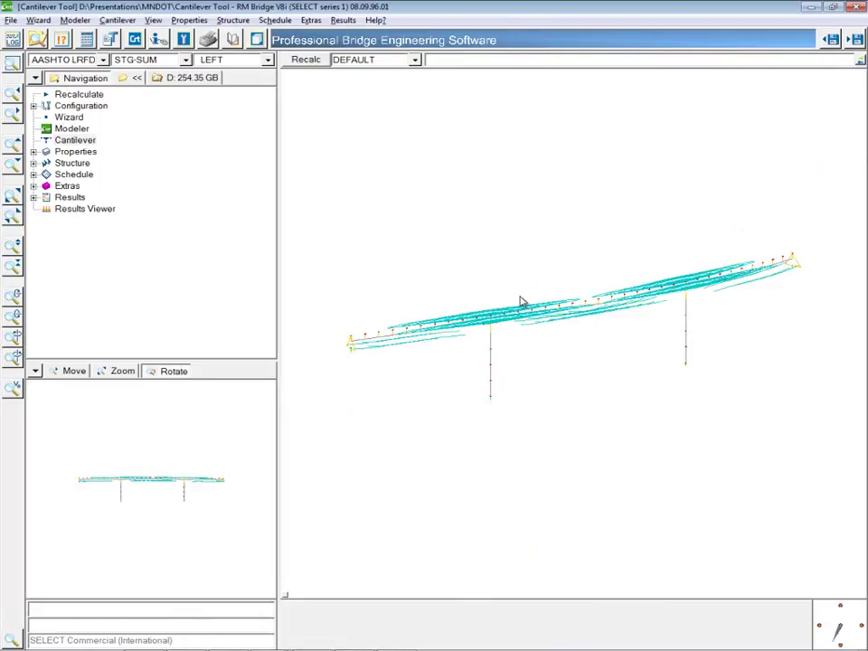
{"action": "scroll", "coordinate": [582, 354], "scroll_direction": "up", "scroll_amount": 3}
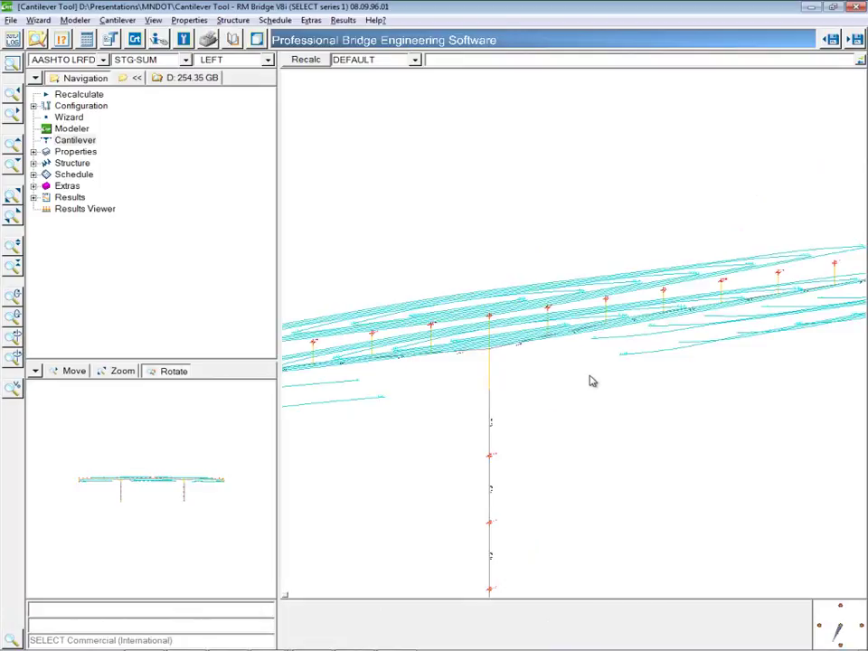